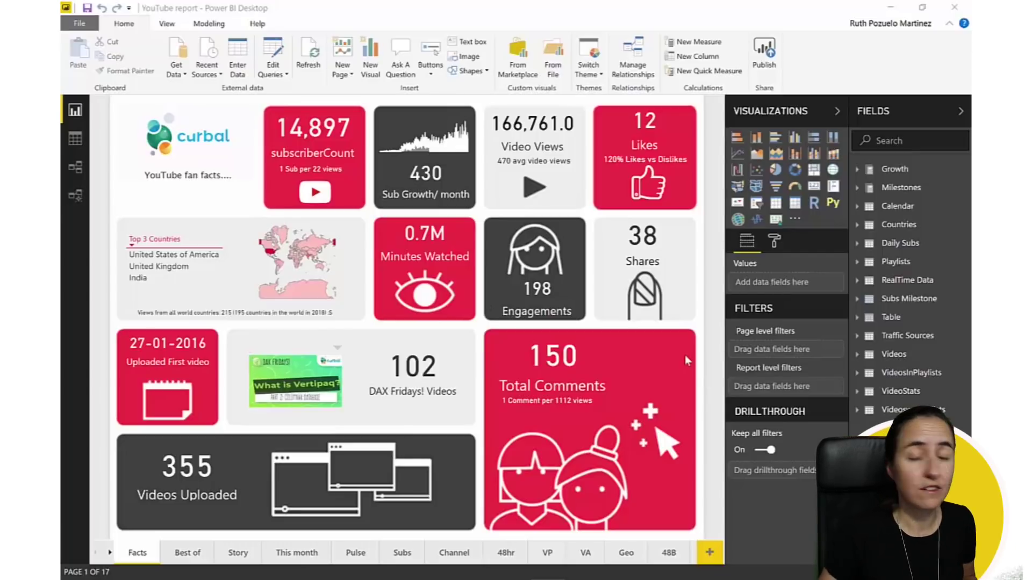
# Check in the preview features options that Modeling View is enabled, leaving the options without changes
pyautogui.click(79, 24)
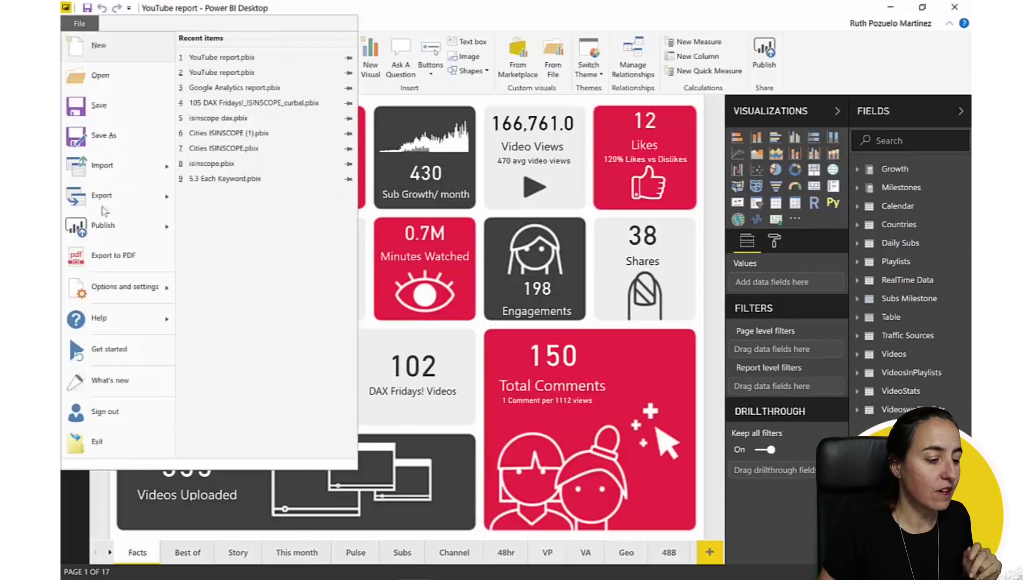
pyautogui.moveTo(150, 286)
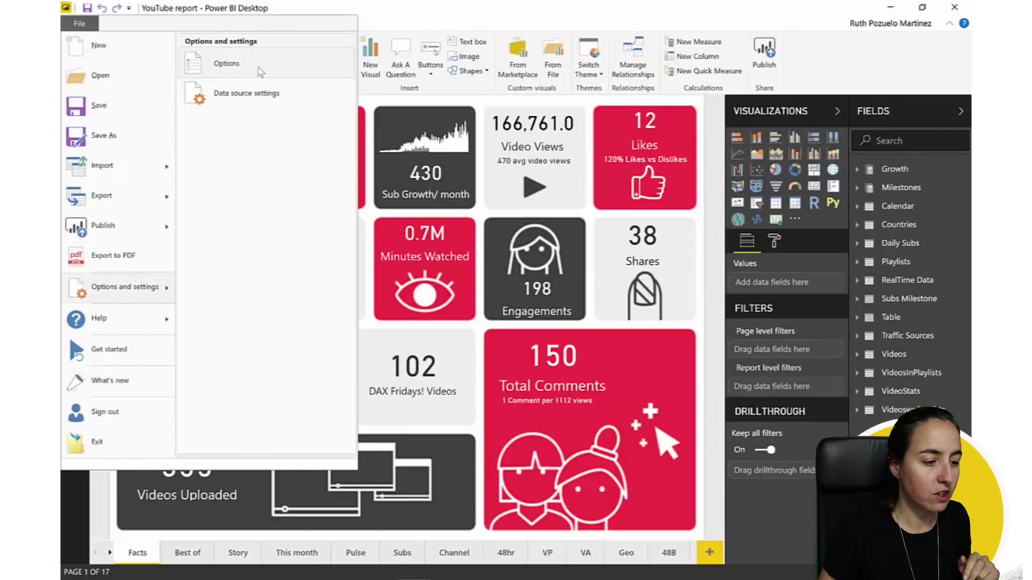
pyautogui.click(215, 65)
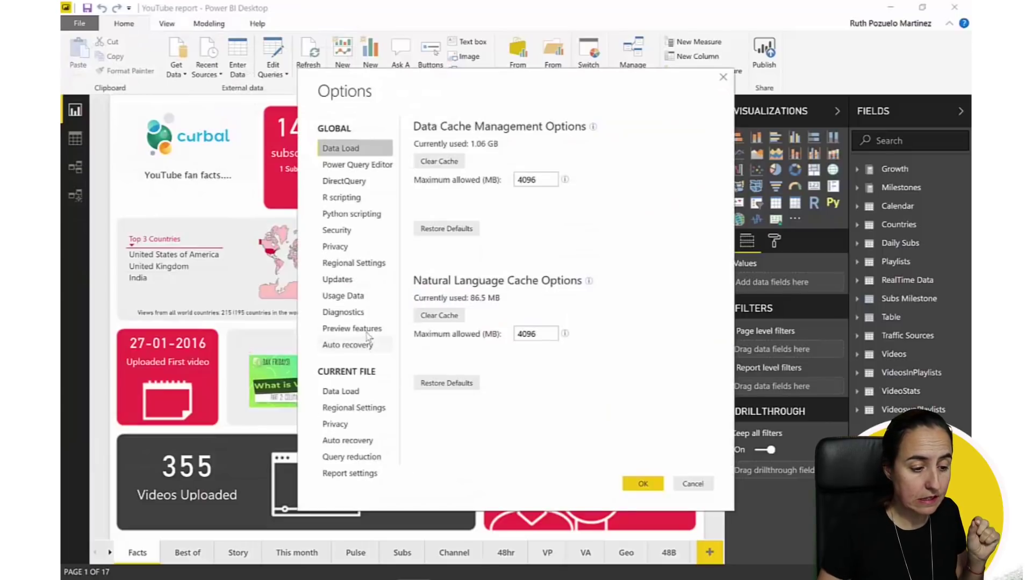
pyautogui.click(369, 330)
pyautogui.click(469, 367)
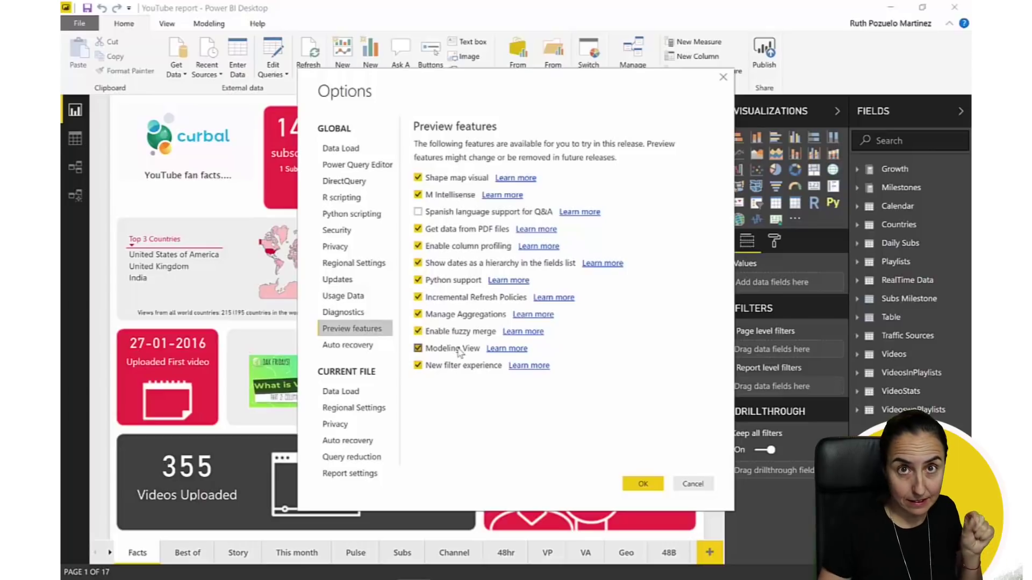
pyautogui.click(700, 486)
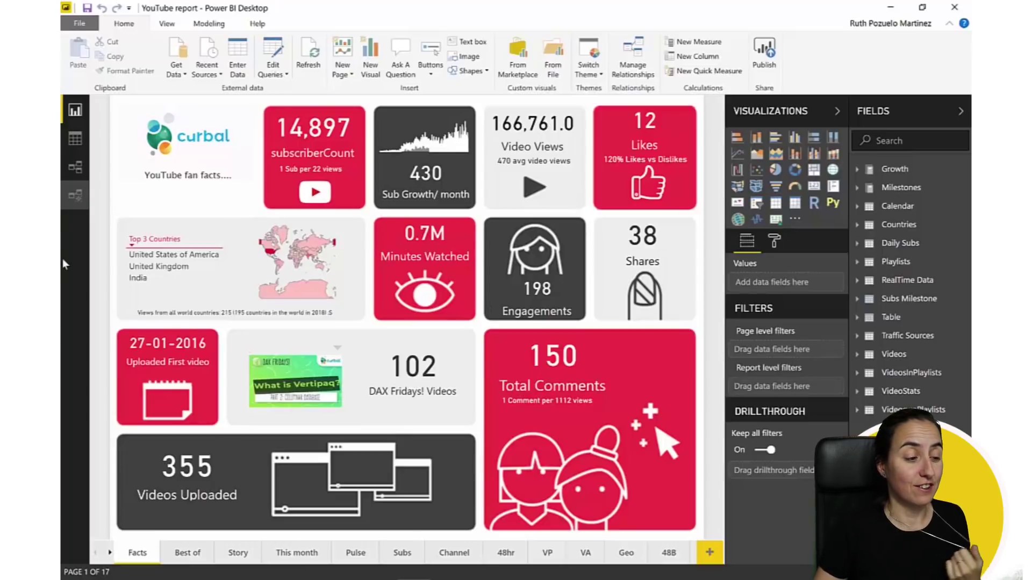
# Switch to the new modeling view and add an empty diagram layout alongside the All tables diagram
pyautogui.click(75, 196)
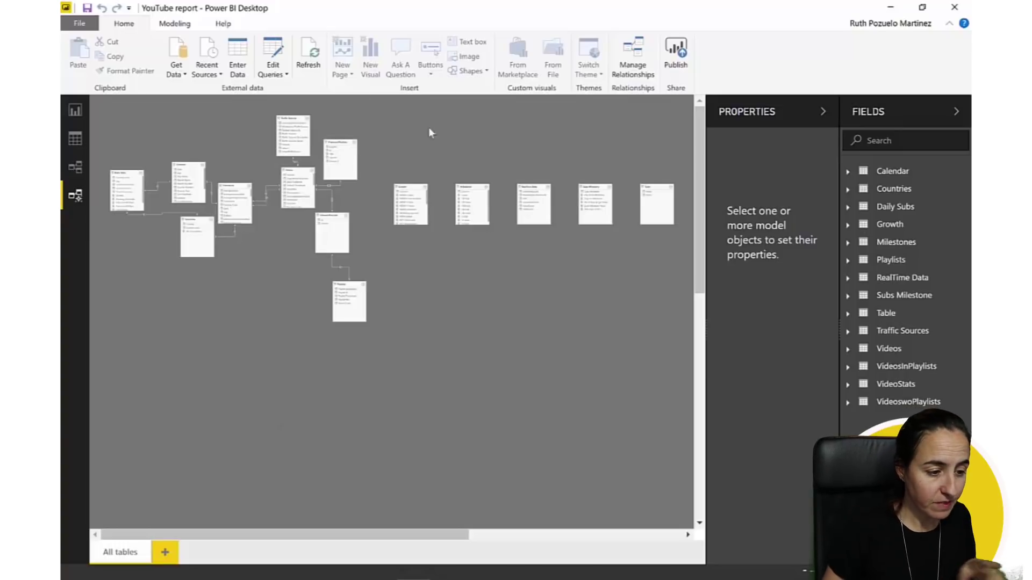
pyautogui.click(166, 554)
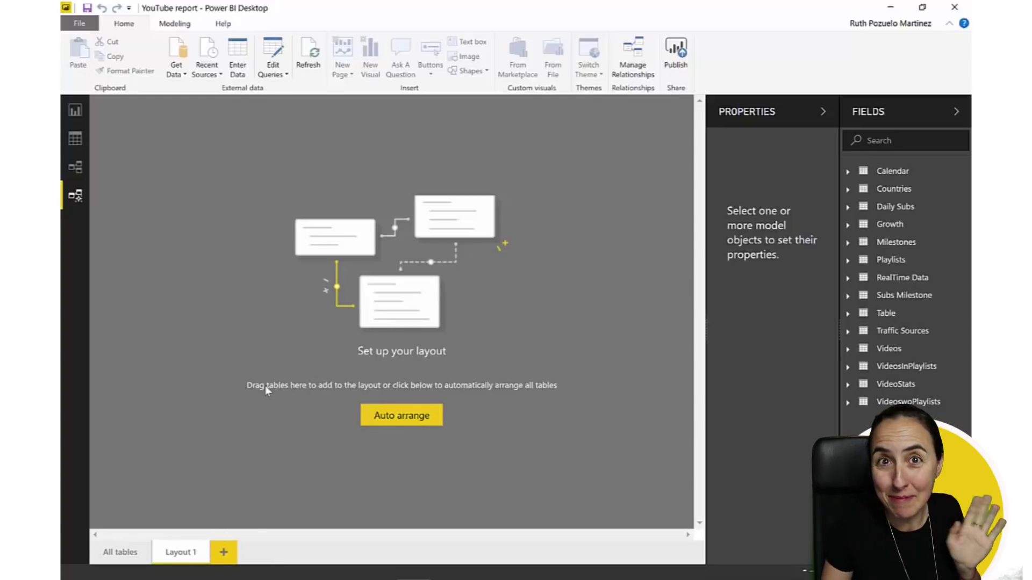
pyautogui.click(143, 558)
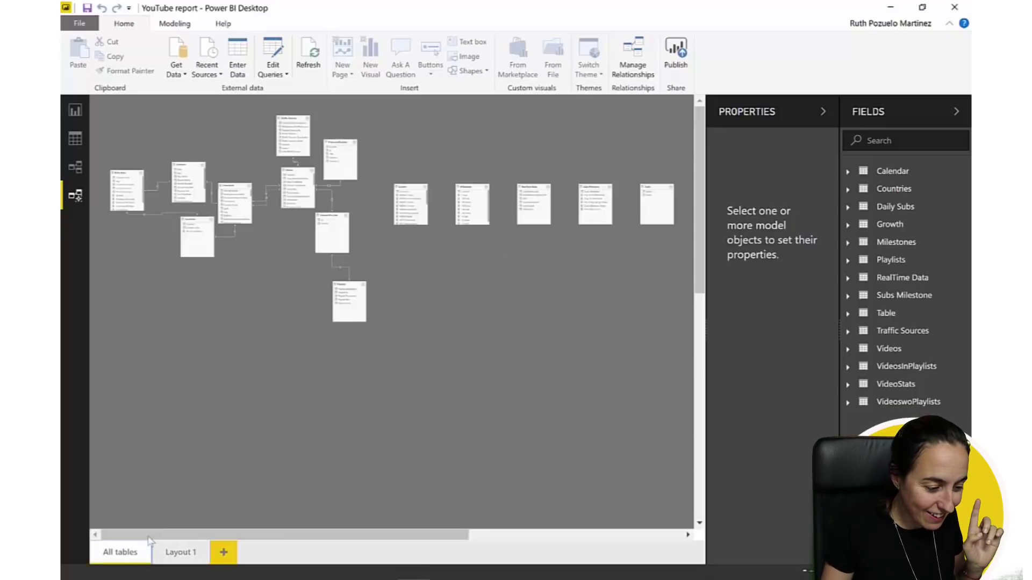
pyautogui.click(195, 556)
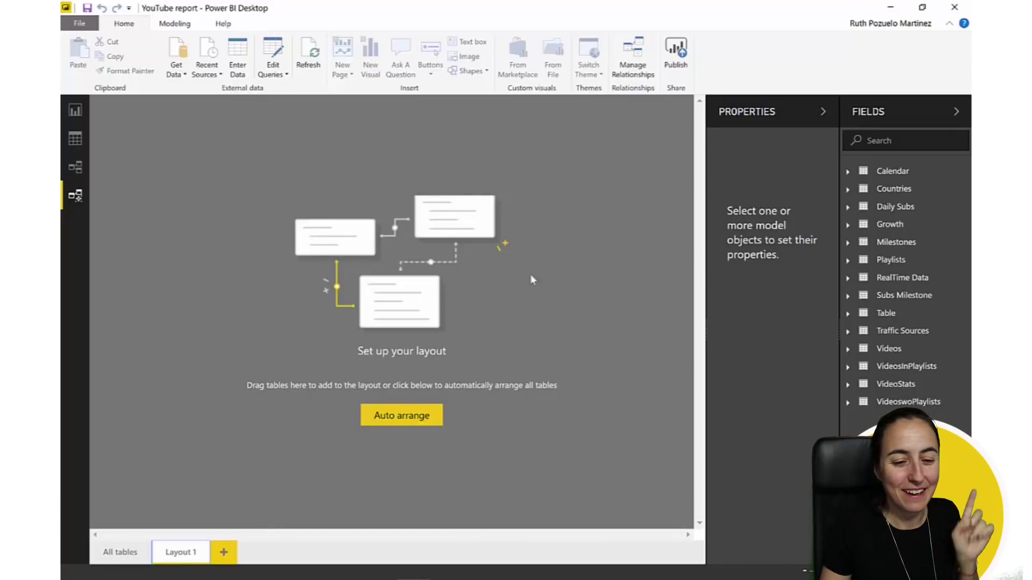
# Place the Growth, Daily Subs and Milestones tables on the empty layout
pyautogui.moveTo(918, 225); pyautogui.dragTo(445, 235)
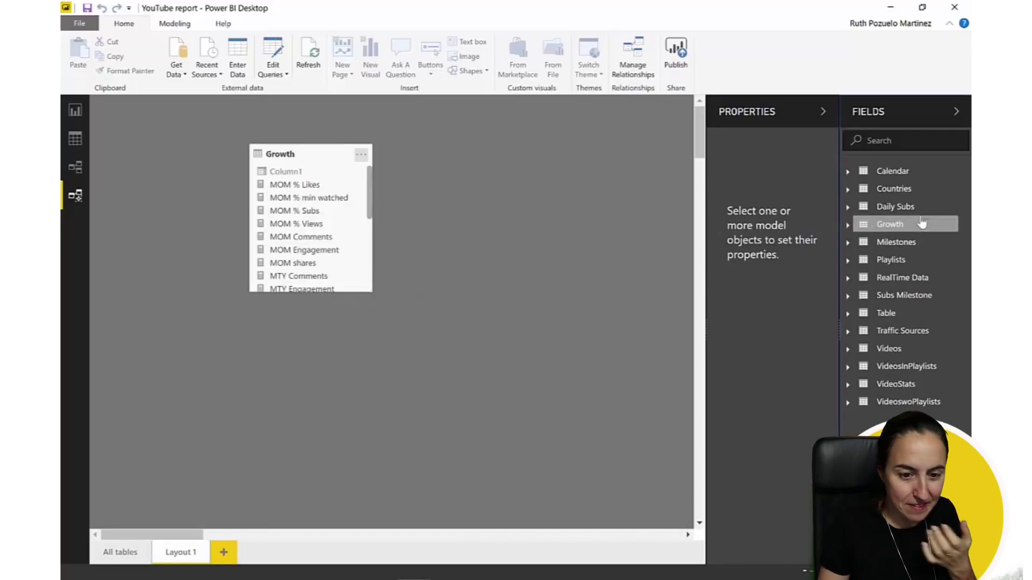
pyautogui.moveTo(895, 207); pyautogui.dragTo(504, 212)
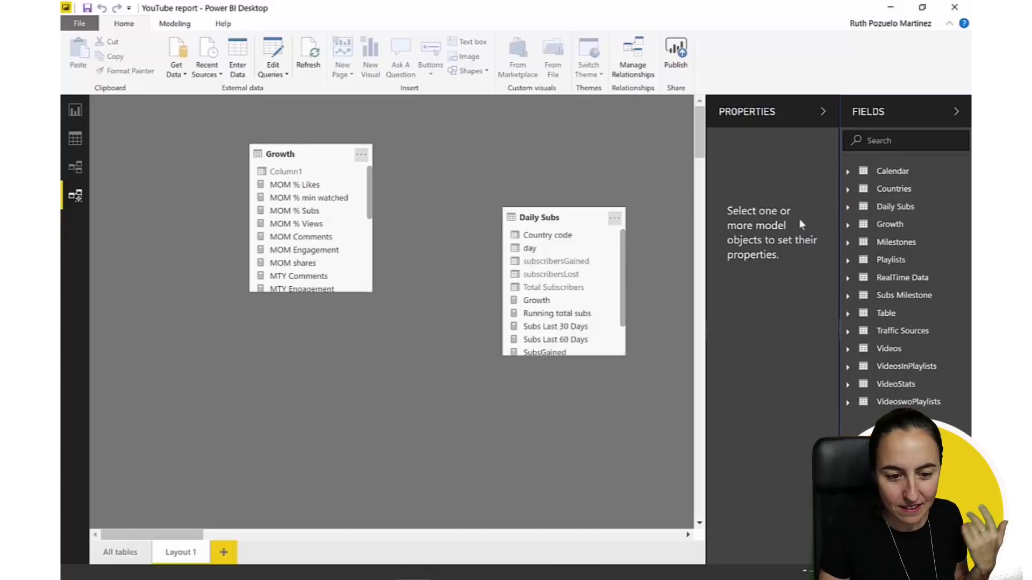
pyautogui.moveTo(896, 242); pyautogui.dragTo(381, 355)
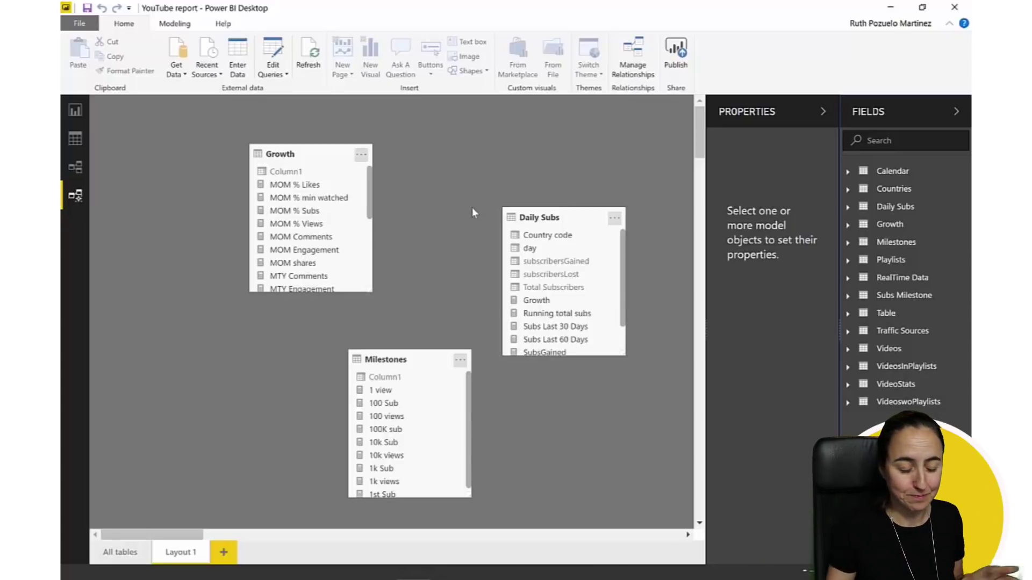
# Add another diagram layout and auto-arrange all tables in it
pyautogui.click(223, 554)
pyautogui.click(399, 417)
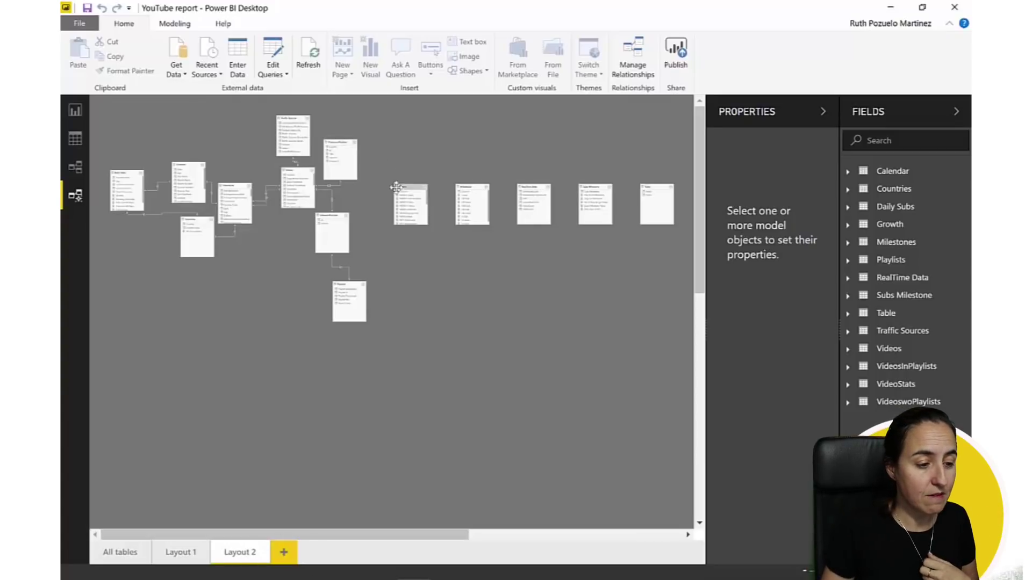
pyautogui.click(335, 143)
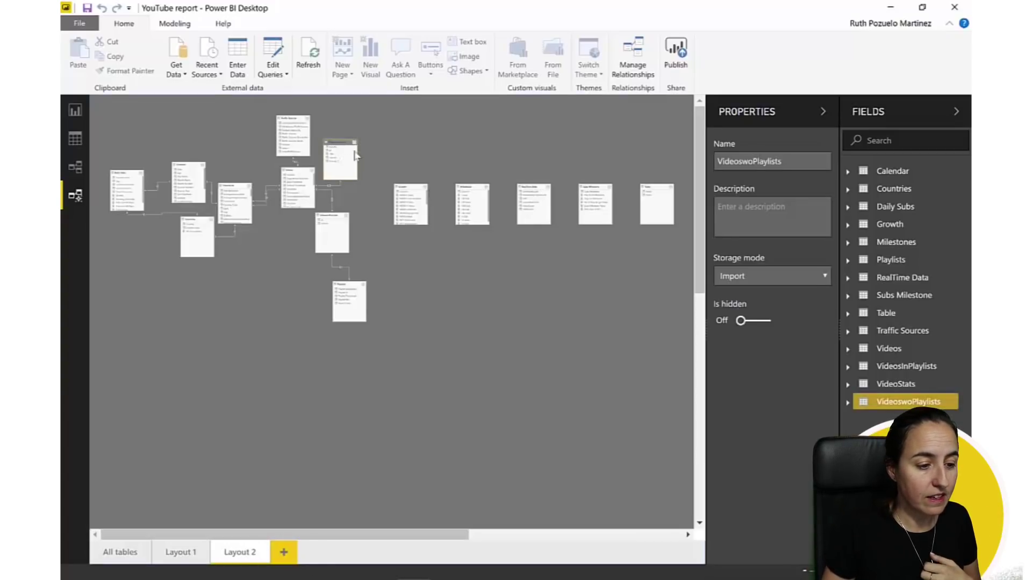
# Remove the unrelated Growth and Milestones tables from the Layout 2 diagram, keeping them in the model
pyautogui.rightClick(406, 185)
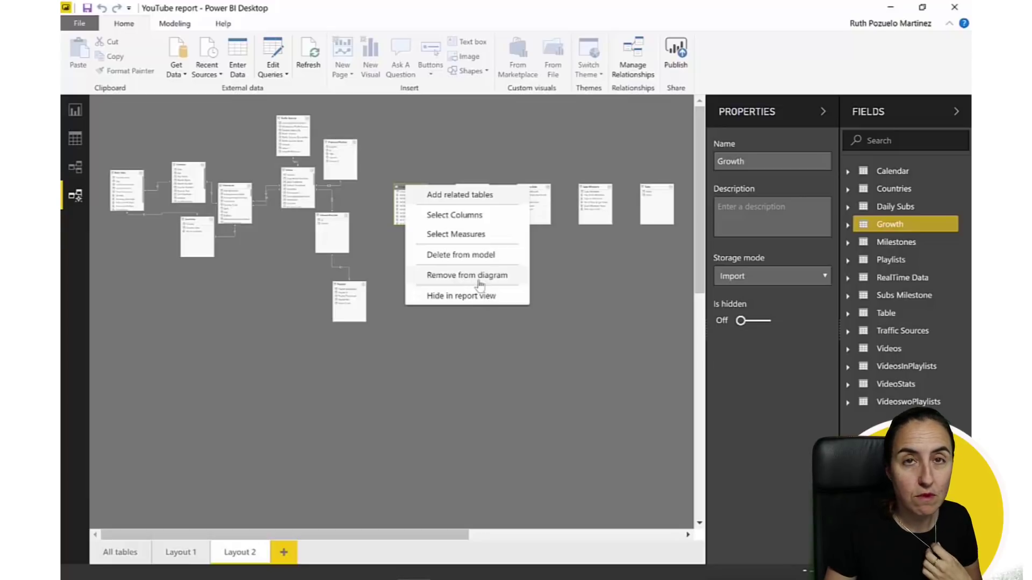
pyautogui.click(480, 275)
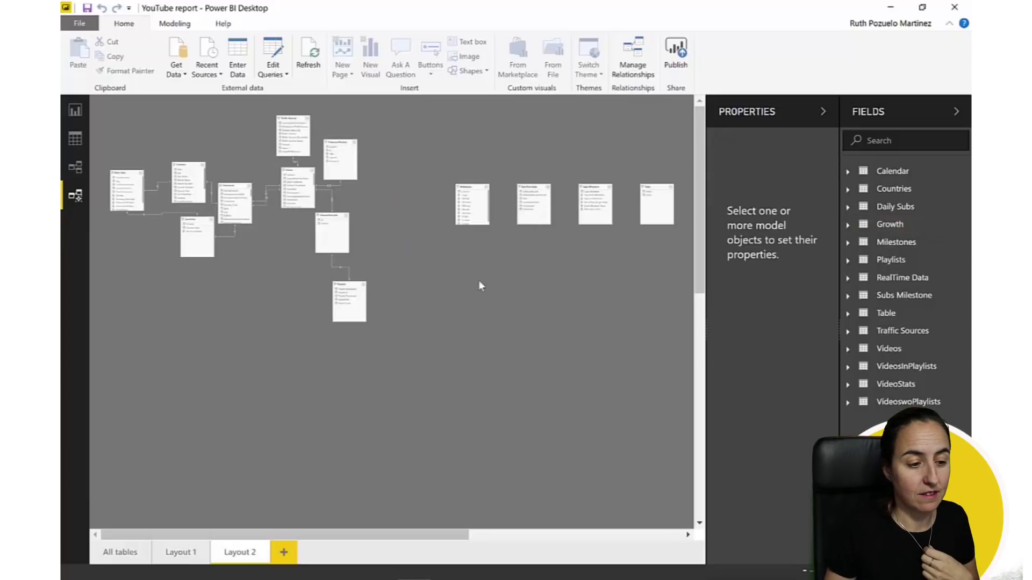
pyautogui.rightClick(471, 188)
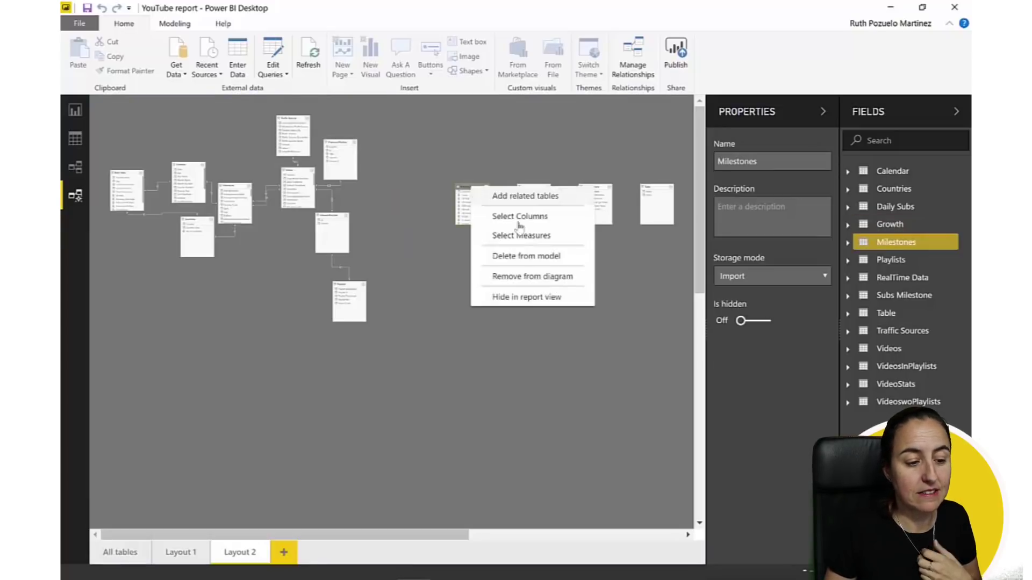
pyautogui.click(548, 278)
# Remove the RealTime Data, Subs Milestone and Table tables together from the Layout 2 diagram
pyautogui.rightClick(535, 188)
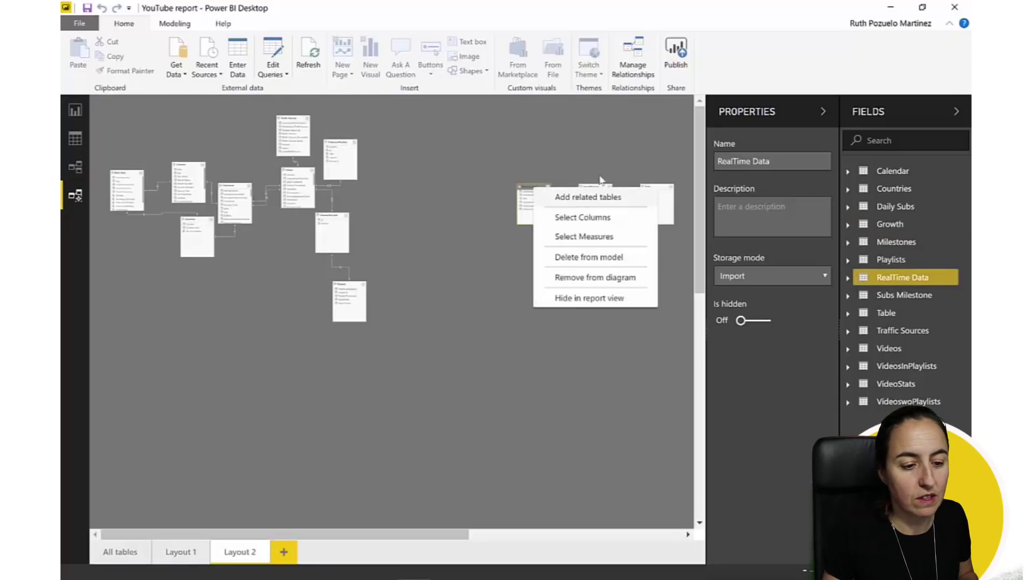
pyautogui.click(595, 194)
pyautogui.keyDown('ctrl'); pyautogui.click(645, 193); pyautogui.keyUp('ctrl')
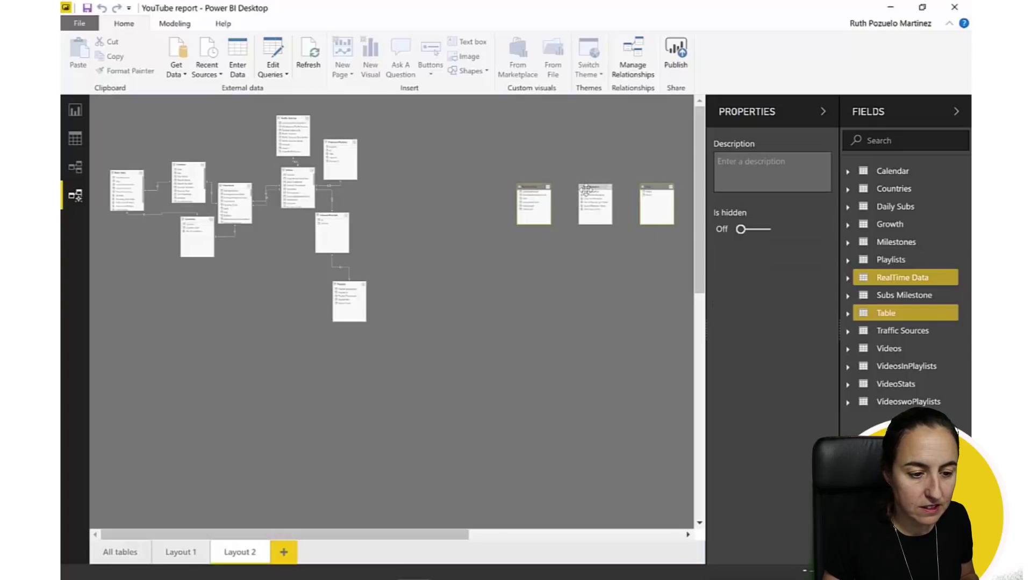
pyautogui.keyDown('ctrl'); pyautogui.click(595, 187); pyautogui.keyUp('ctrl')
pyautogui.rightClick(595, 186)
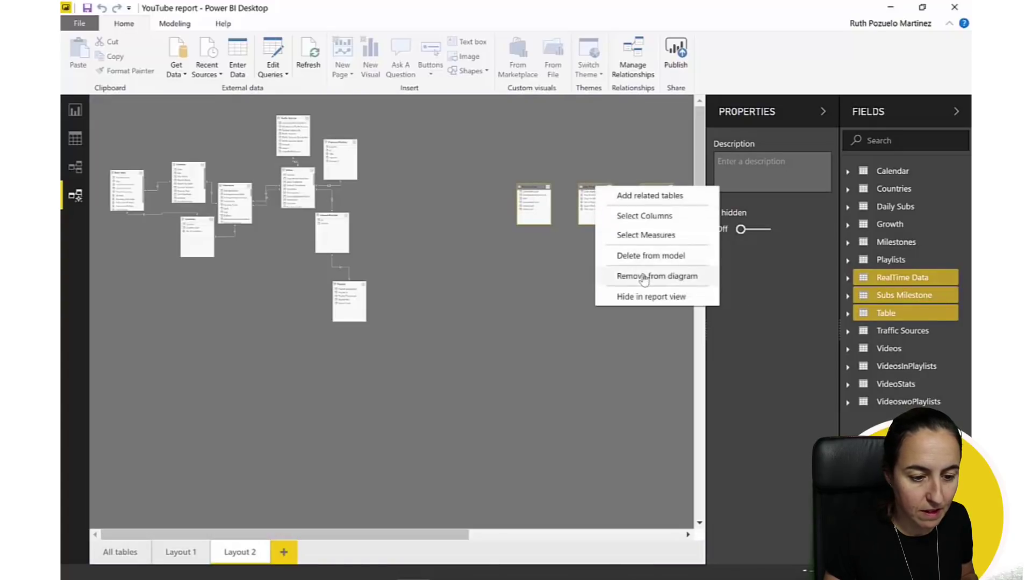
pyautogui.click(623, 276)
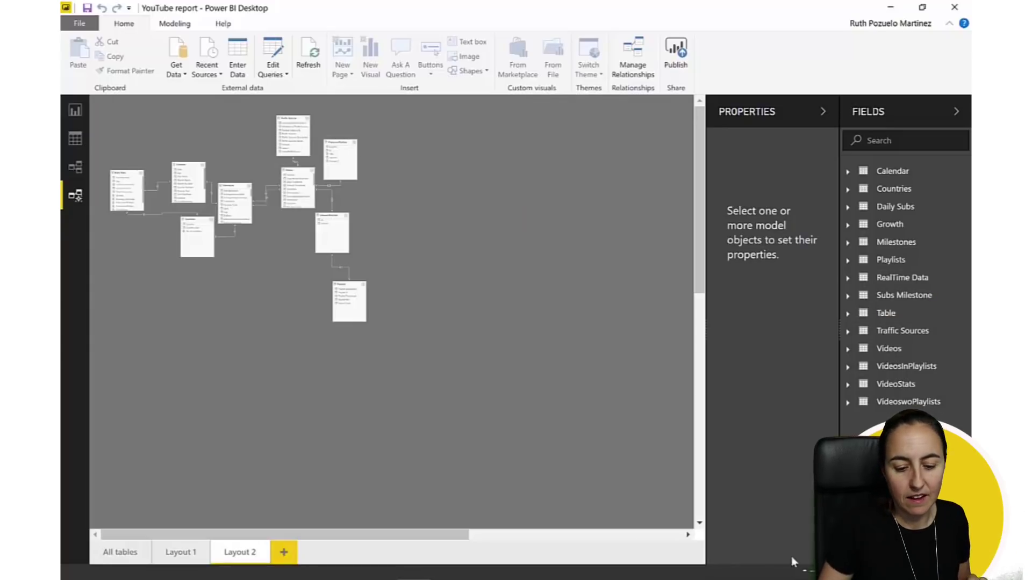
# Examine the Traffic Sources table's properties, including its description and the available storage modes
pyautogui.scroll(3, 392, 312)
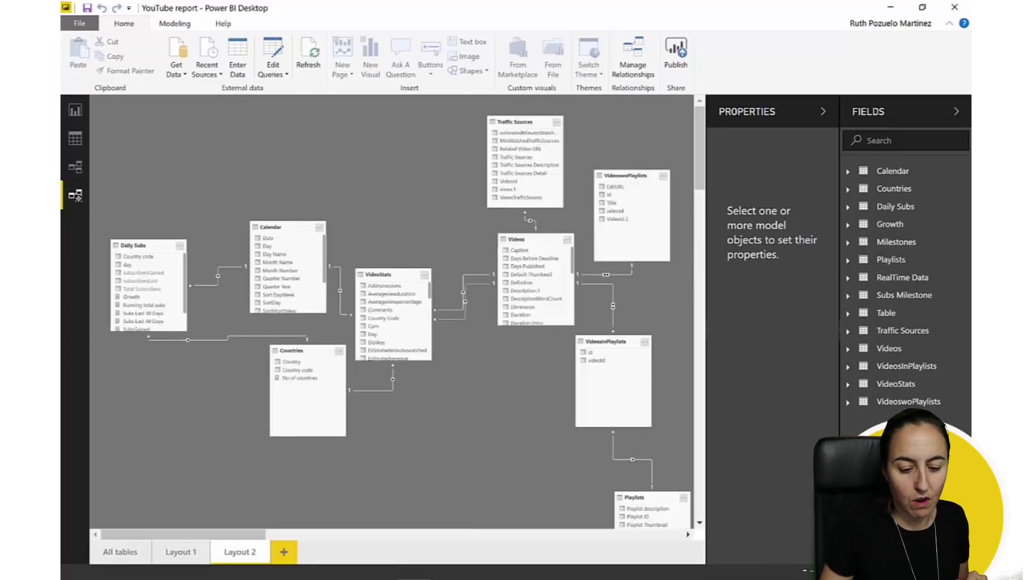
pyautogui.scroll(-1, 344, 277)
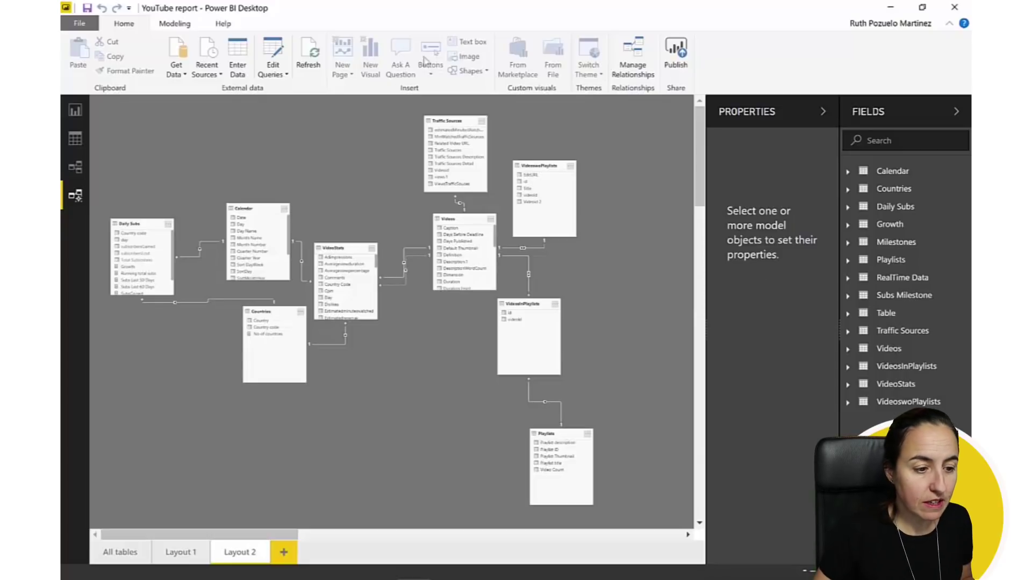
pyautogui.click(447, 116)
pyautogui.click(759, 210)
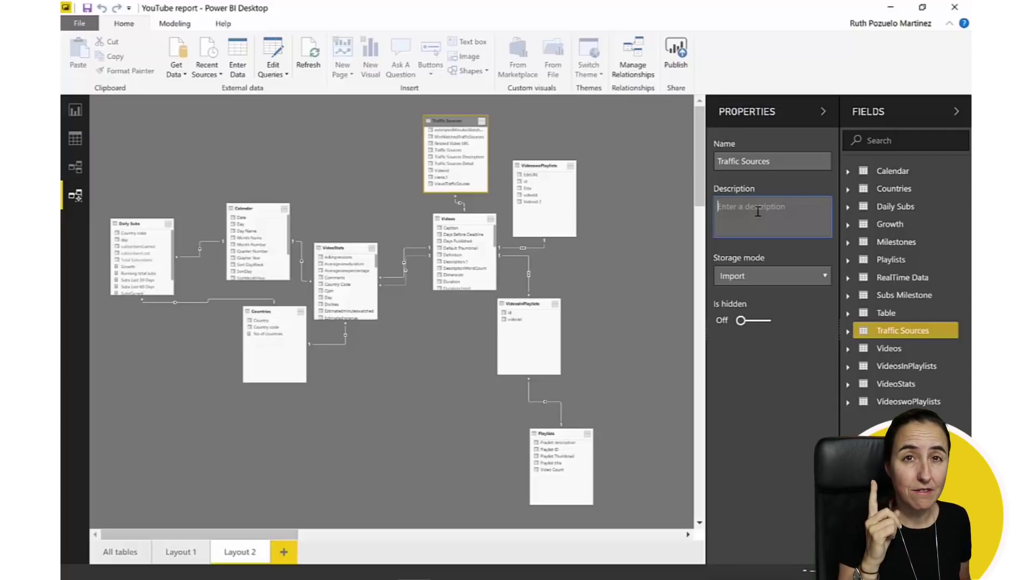
pyautogui.click(807, 276)
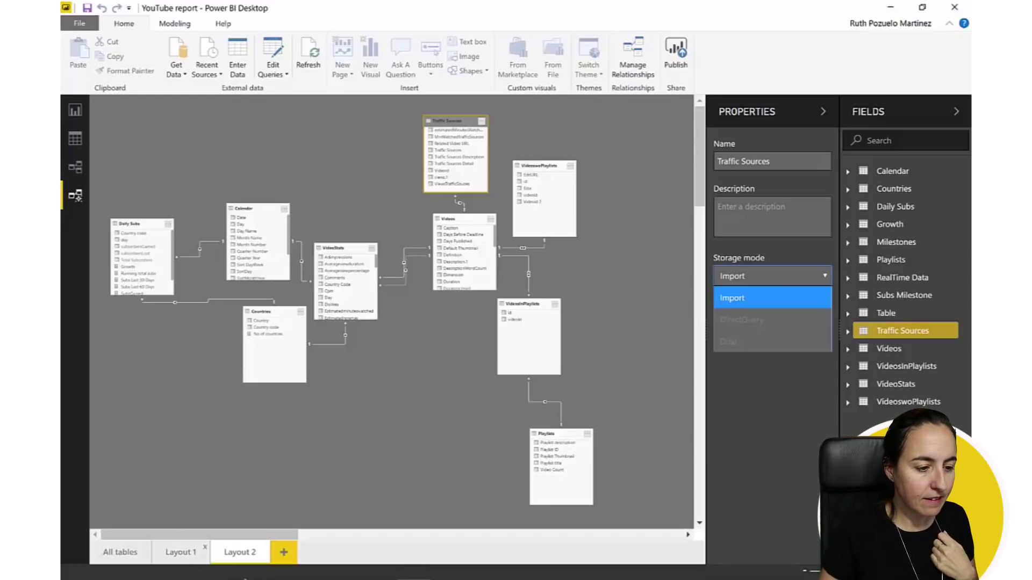
# Create a third diagram layout containing the Videos table and add all its related tables
pyautogui.click(285, 552)
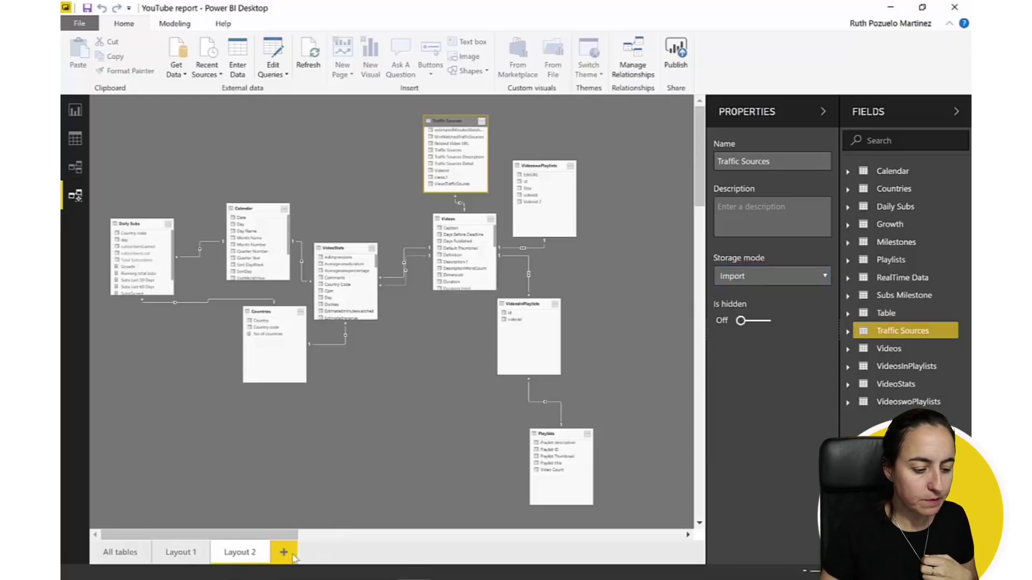
pyautogui.moveTo(890, 348); pyautogui.dragTo(366, 238)
pyautogui.rightClick(284, 179)
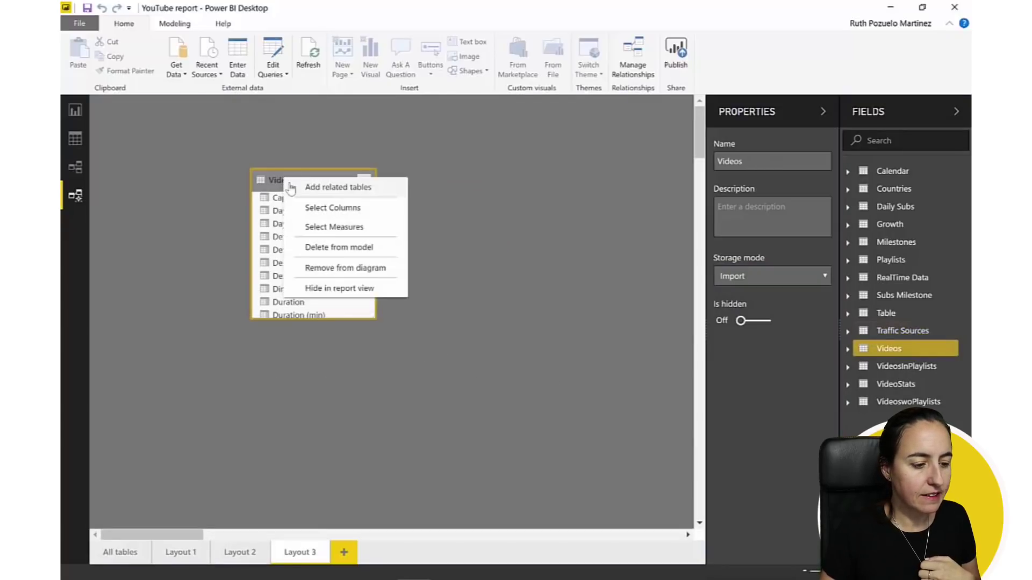
pyautogui.click(344, 189)
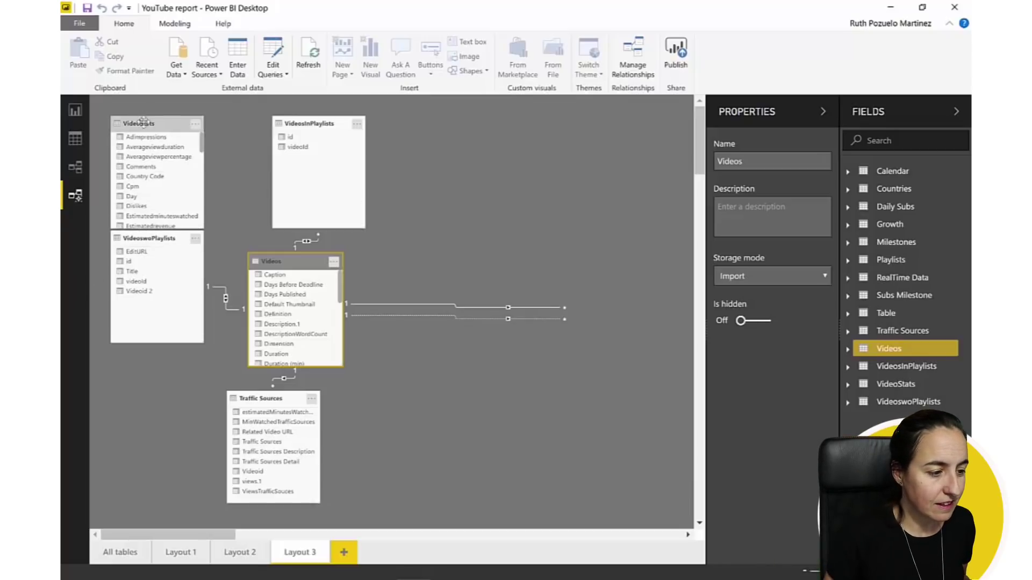
# Rearrange VideoStats and VideoswoPlaylists beside the Videos table, and move VideosInPlaylists closer to VideoStats
pyautogui.moveTo(138, 123); pyautogui.dragTo(366, 211)
pyautogui.moveTo(623, 313); pyautogui.dragTo(138, 123)
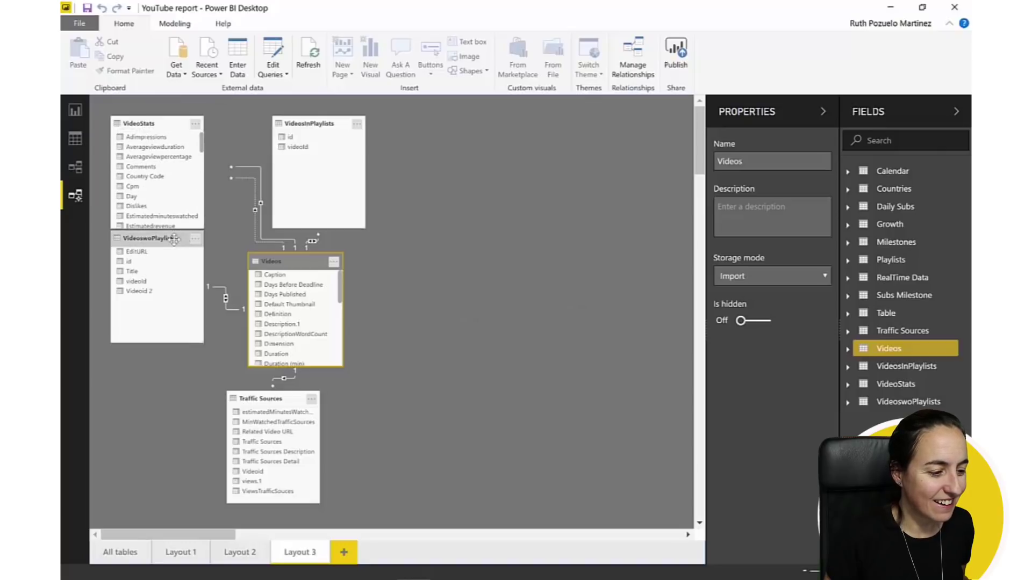
pyautogui.moveTo(141, 282); pyautogui.dragTo(142, 355)
pyautogui.moveTo(132, 124); pyautogui.dragTo(144, 169)
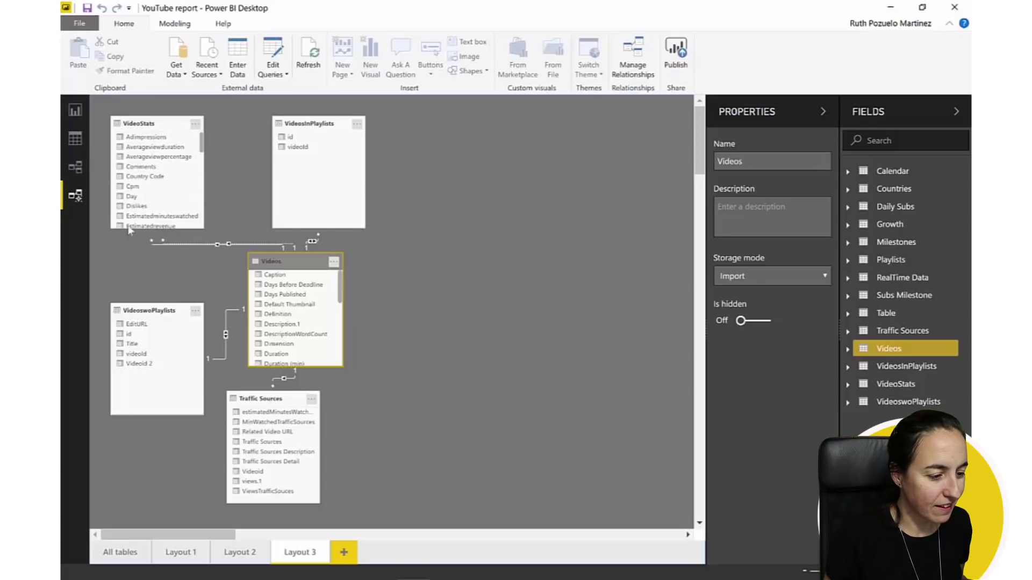
pyautogui.moveTo(136, 310); pyautogui.dragTo(135, 243)
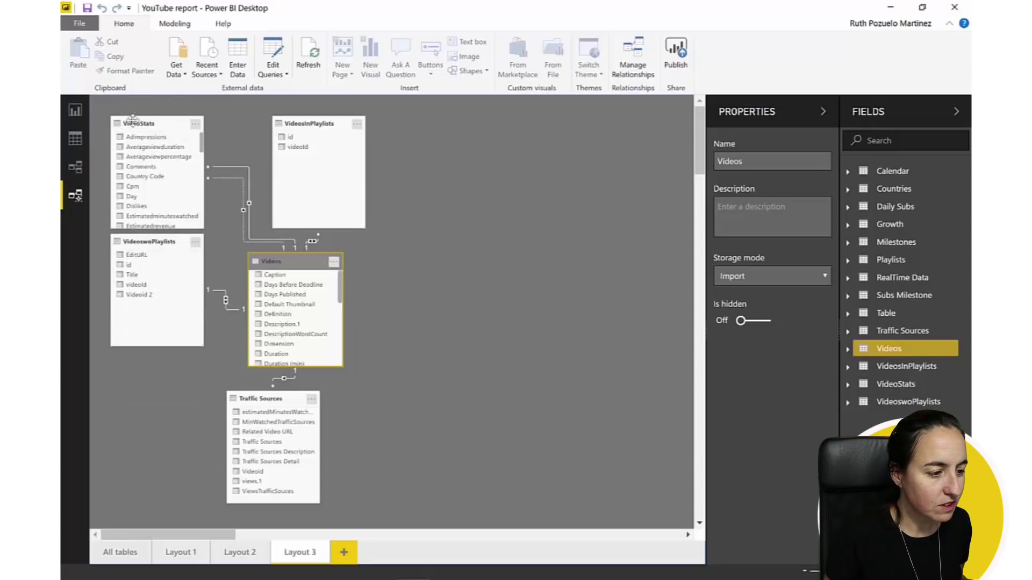
pyautogui.moveTo(320, 116); pyautogui.dragTo(259, 116)
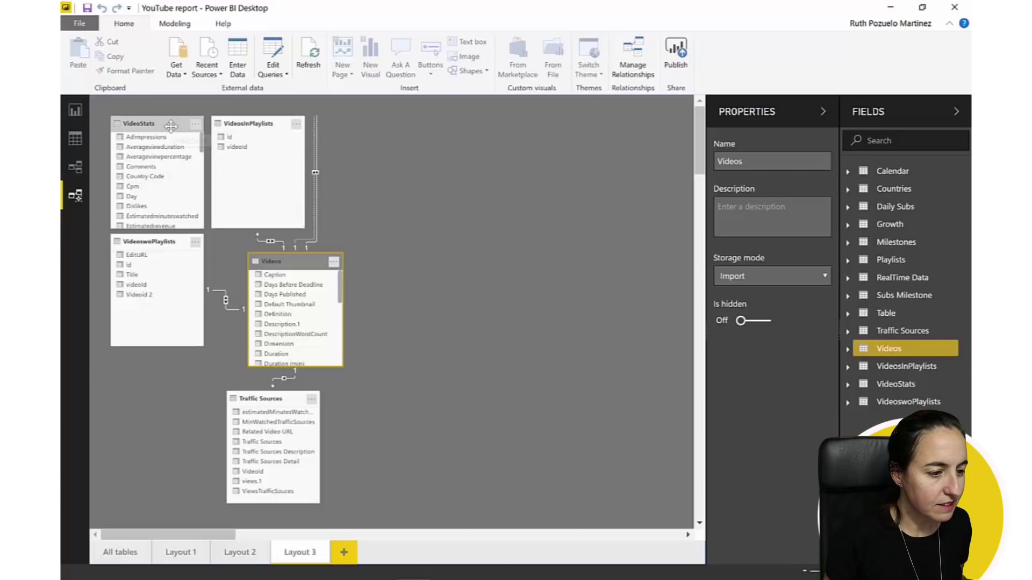
# Try VideoStats on the opposite side of the Videos table and return it beside VideosInPlaylists
pyautogui.moveTo(139, 124); pyautogui.dragTo(490, 170)
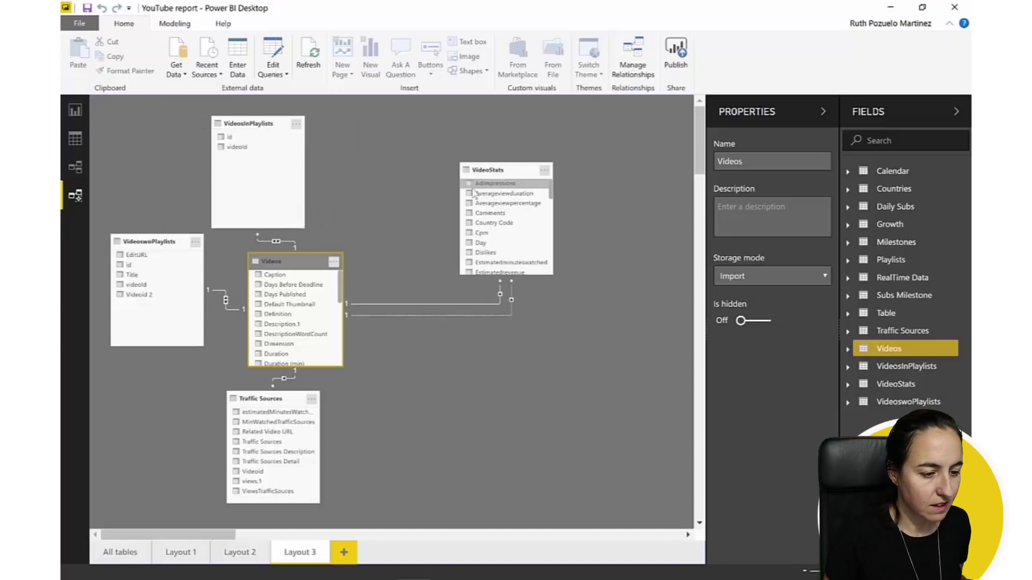
pyautogui.hotkey('ctrl', 'z')
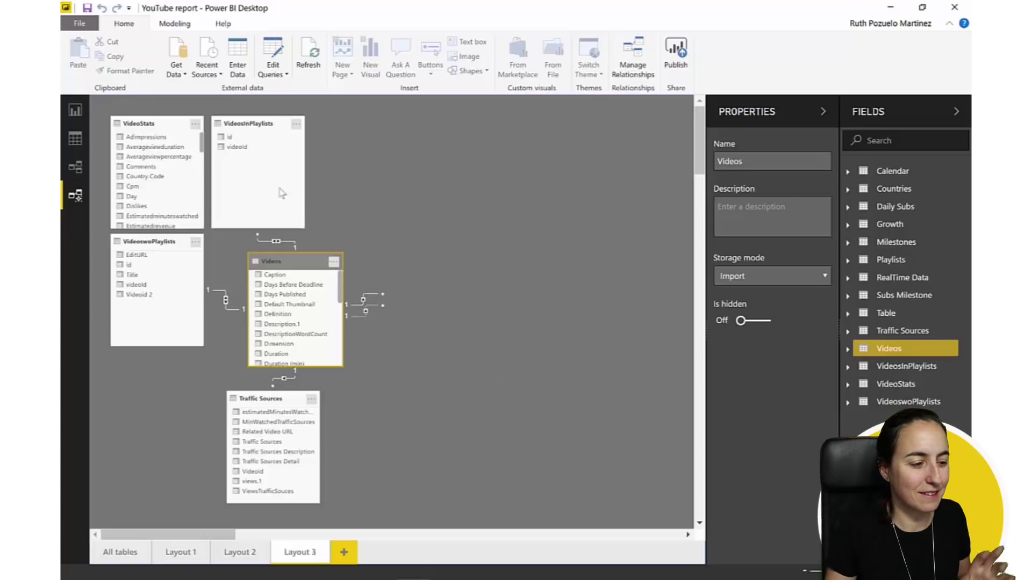
pyautogui.moveTo(143, 124); pyautogui.dragTo(181, 140)
pyautogui.moveTo(598, 326); pyautogui.dragTo(569, 331)
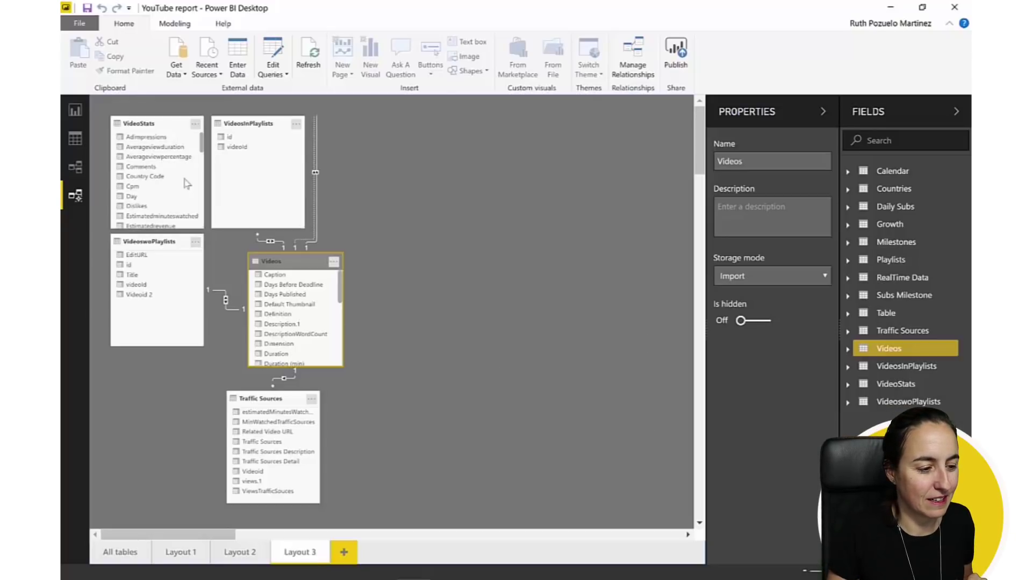
# Try to relocate the VideoStats table at several spots on the opposite side of the Videos table
pyautogui.moveTo(148, 123); pyautogui.dragTo(501, 315)
pyautogui.moveTo(155, 124); pyautogui.dragTo(400, 296)
pyautogui.moveTo(164, 124); pyautogui.dragTo(415, 280)
pyautogui.moveTo(145, 122); pyautogui.dragTo(592, 327)
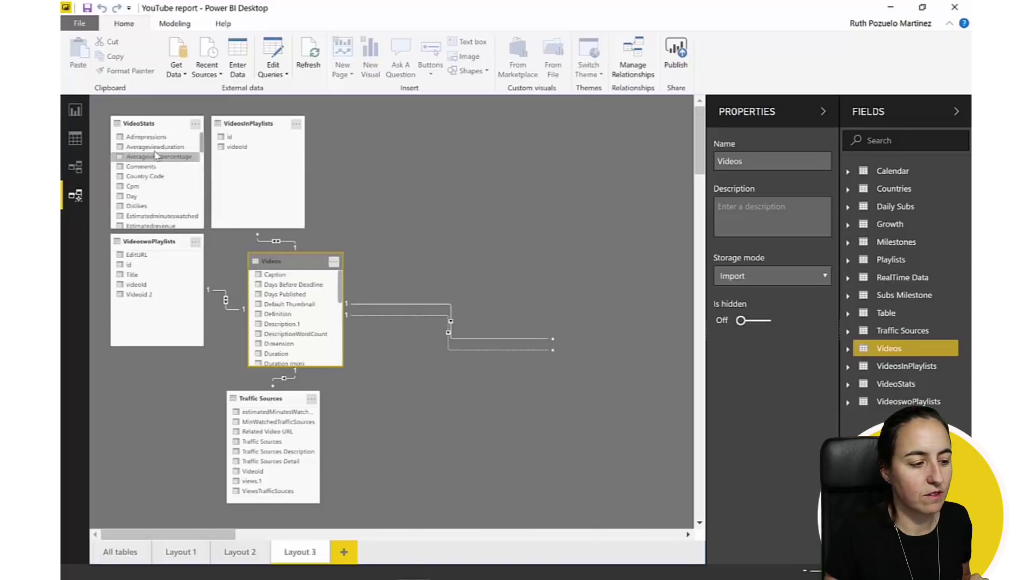
pyautogui.moveTo(144, 123); pyautogui.dragTo(571, 366)
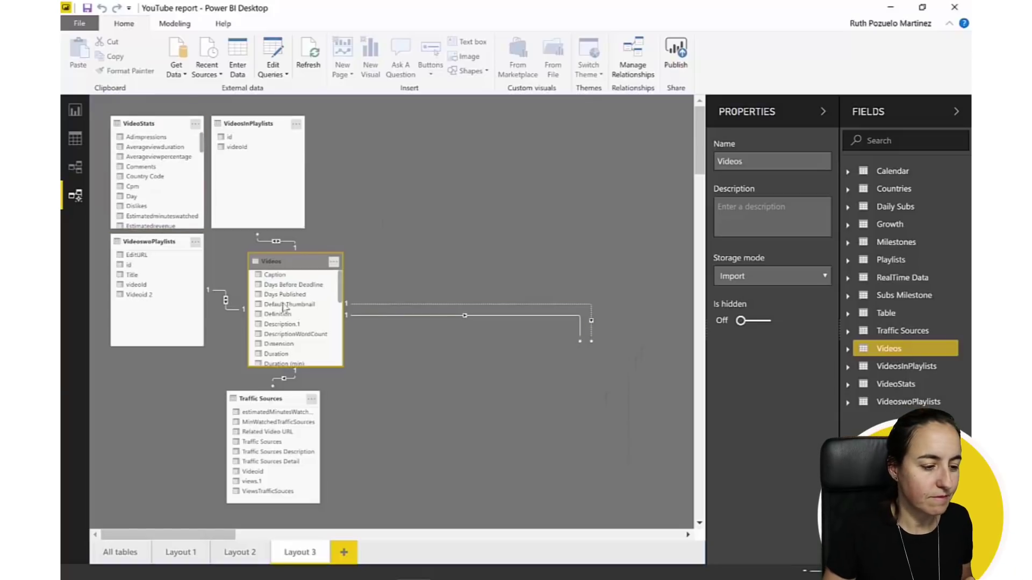
# Spread out the diagram by placing VideoswoPlaylists and VideosInPlaylists opposite VideoStats, with Videos centred above Traffic Sources
pyautogui.moveTo(293, 264); pyautogui.dragTo(452, 259)
pyautogui.moveTo(160, 243); pyautogui.dragTo(604, 311)
pyautogui.moveTo(145, 123); pyautogui.dragTo(406, 142)
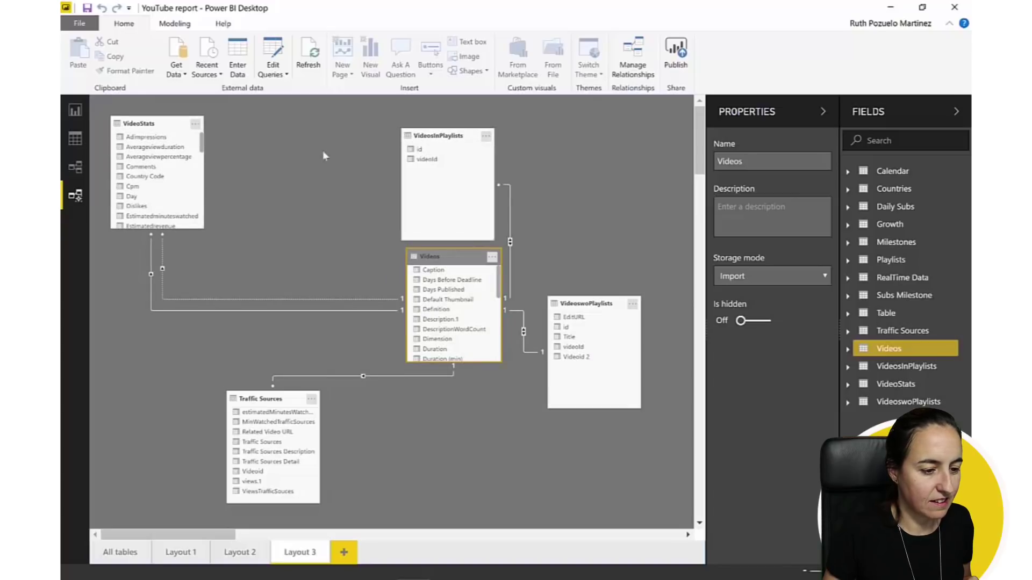
pyautogui.moveTo(414, 264); pyautogui.dragTo(268, 252)
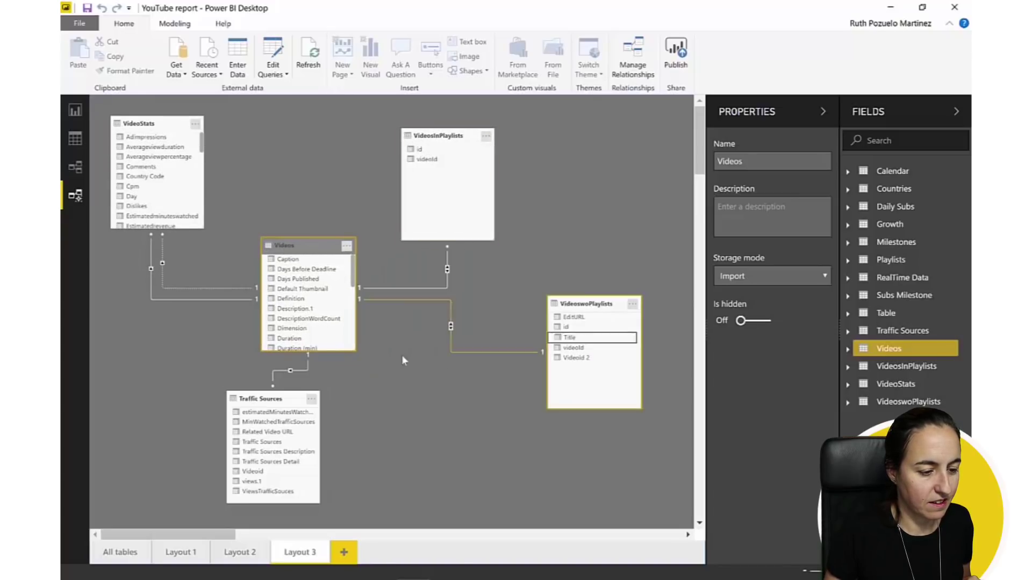
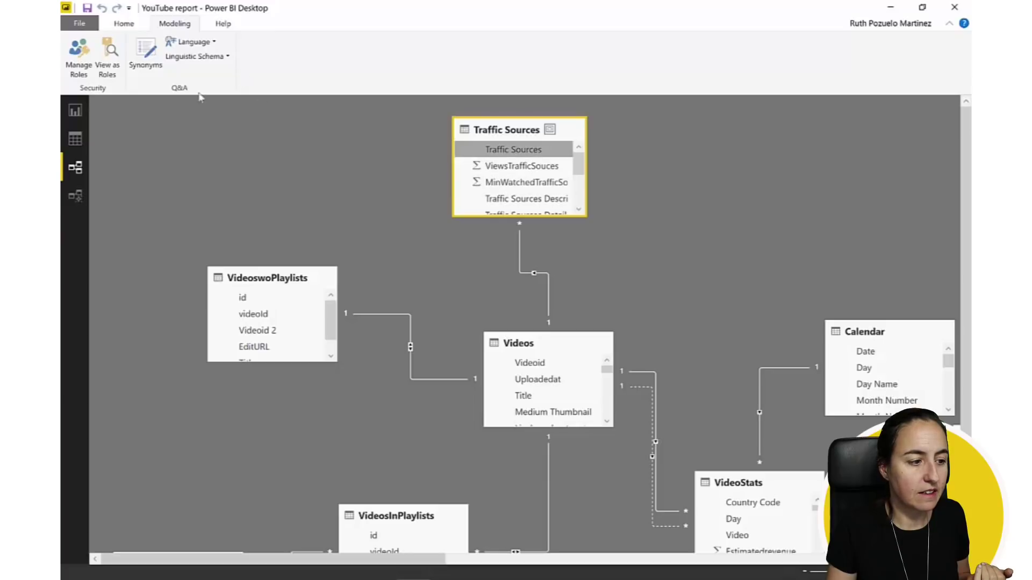
# Return to the new modeling view and examine the Days Before Deadline column's description, display folder, formatting, sorting and summarization properties
pyautogui.click(76, 194)
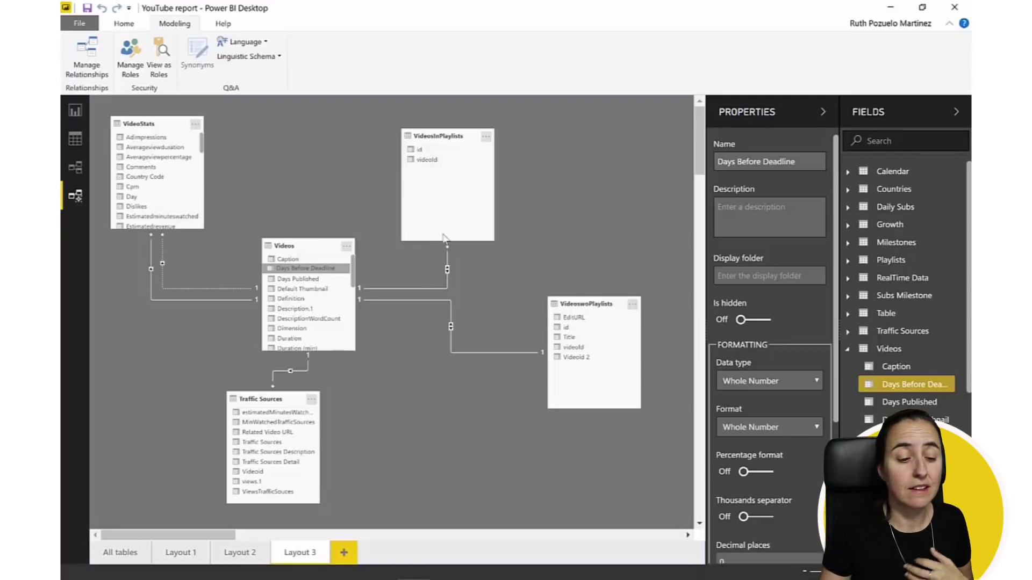
pyautogui.scroll(-4, 765, 215)
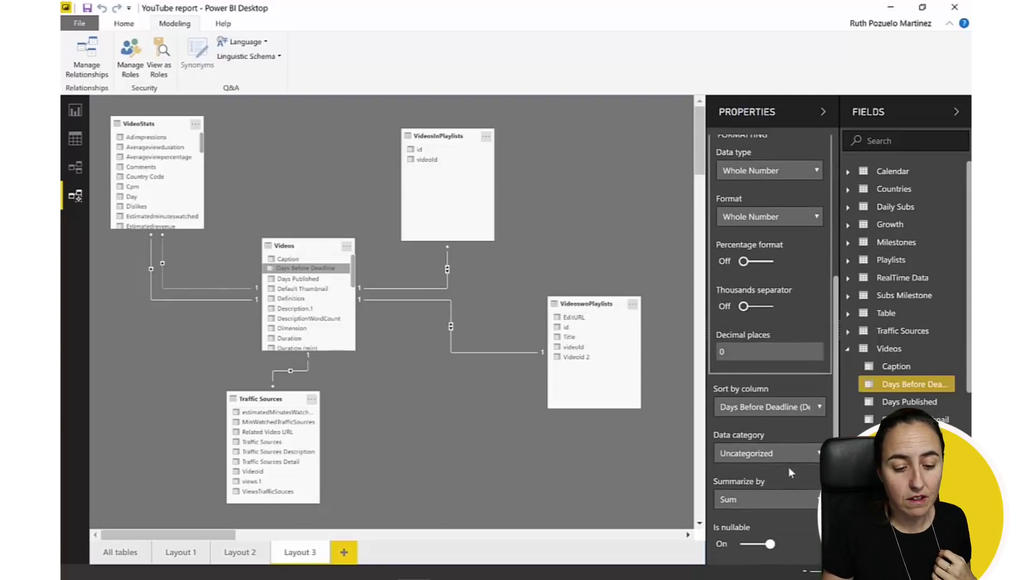
pyautogui.scroll(4, 786, 430)
pyautogui.scroll(-4, 784, 446)
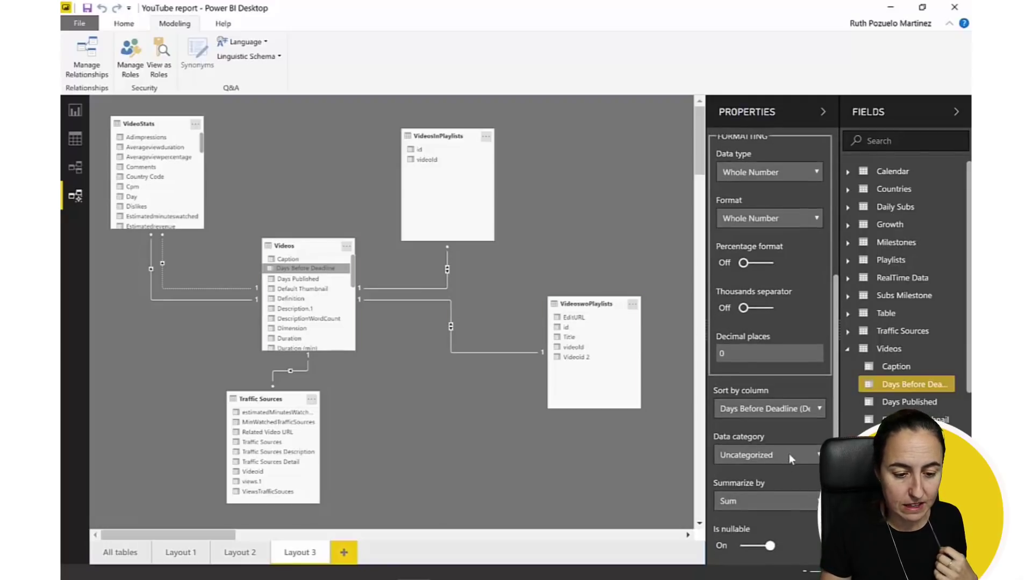
pyautogui.scroll(4, 788, 454)
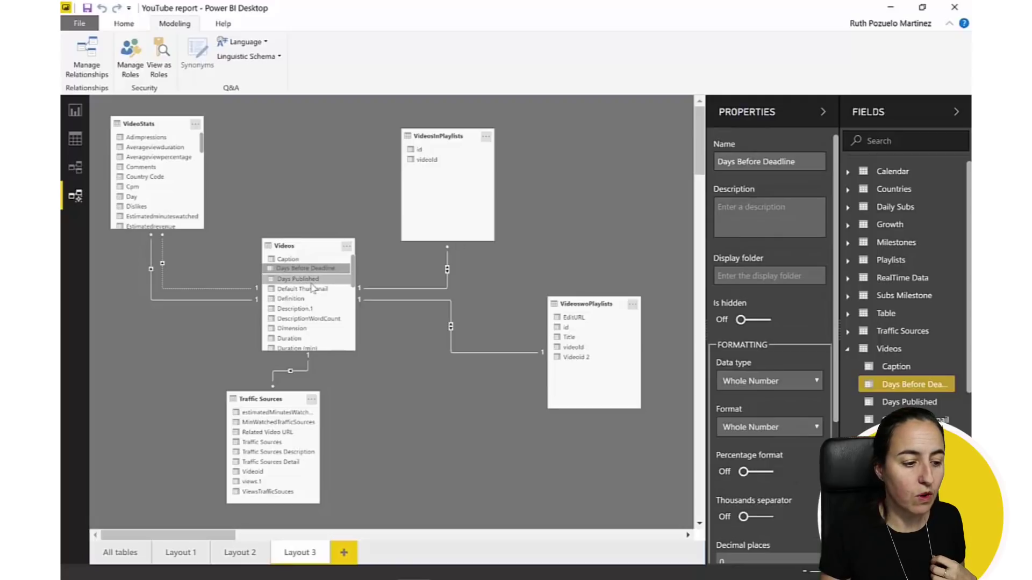
pyautogui.click(769, 215)
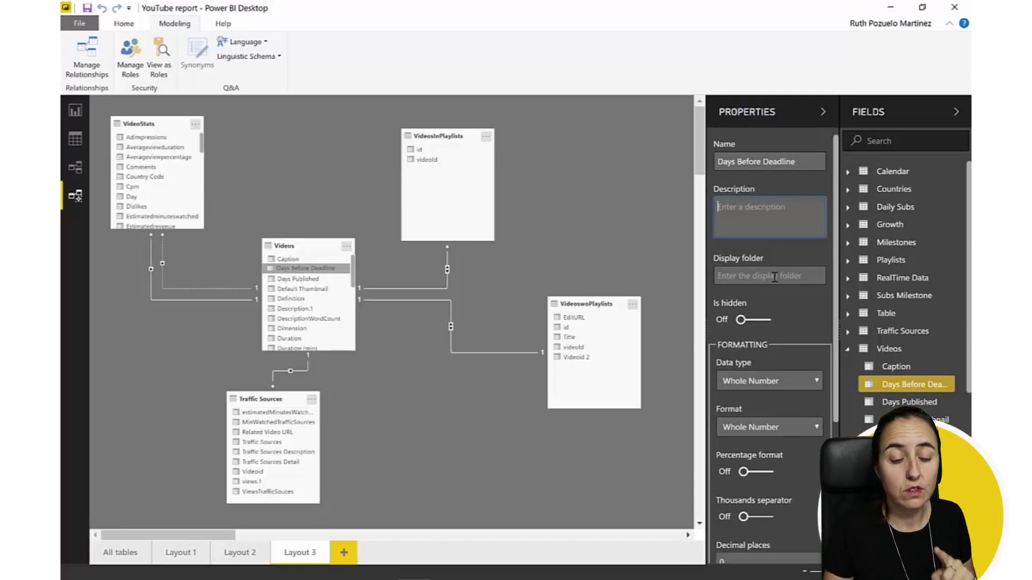
pyautogui.scroll(-3, 774, 295)
# Try the hidden setting on Days Before Deadline alone and on the Videos columns through Default Thumbnail together, leaving nothing selected
pyautogui.click(756, 184)
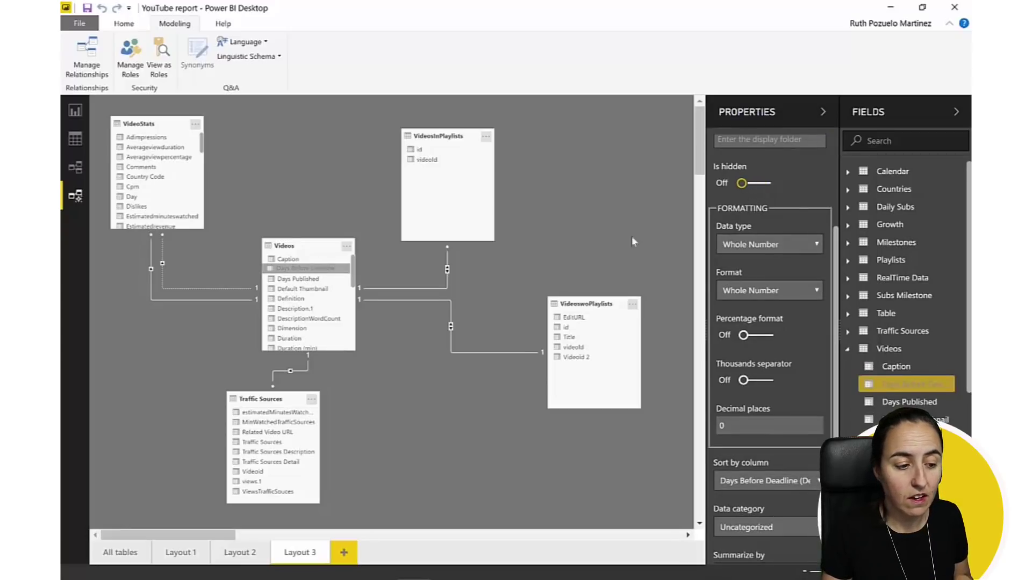
pyautogui.keyDown('shift'); pyautogui.click(291, 299); pyautogui.keyUp('shift')
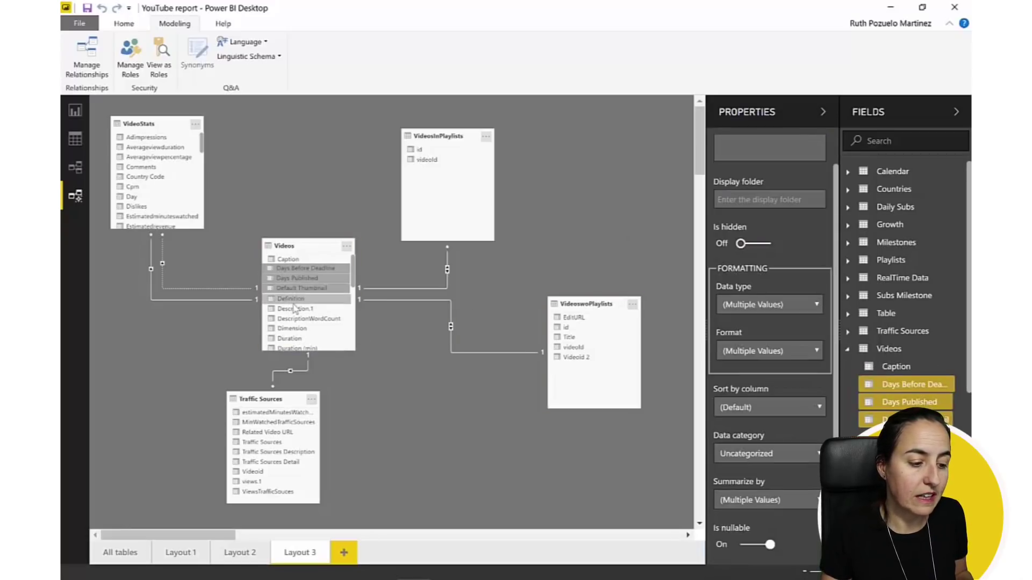
pyautogui.click(762, 246)
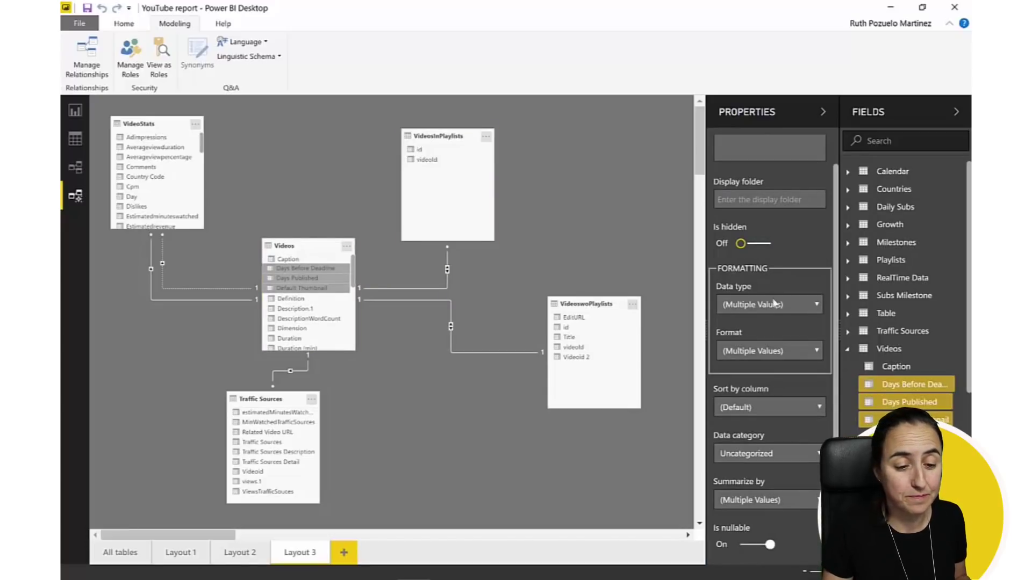
pyautogui.click(617, 237)
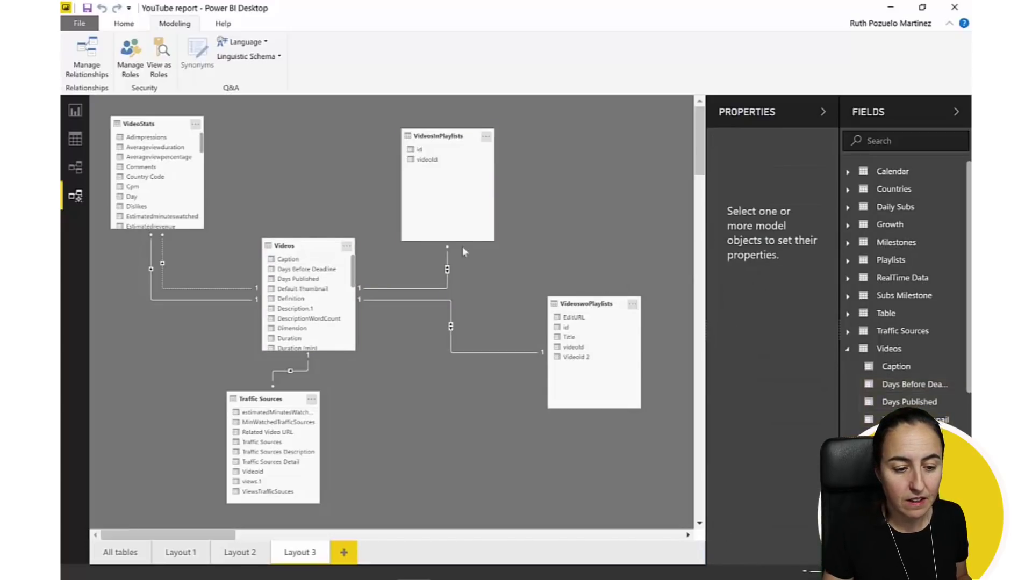
# Try the thousands separator on the Days Before Deadline column and switch it back off
pyautogui.click(305, 268)
pyautogui.scroll(-4, 790, 310)
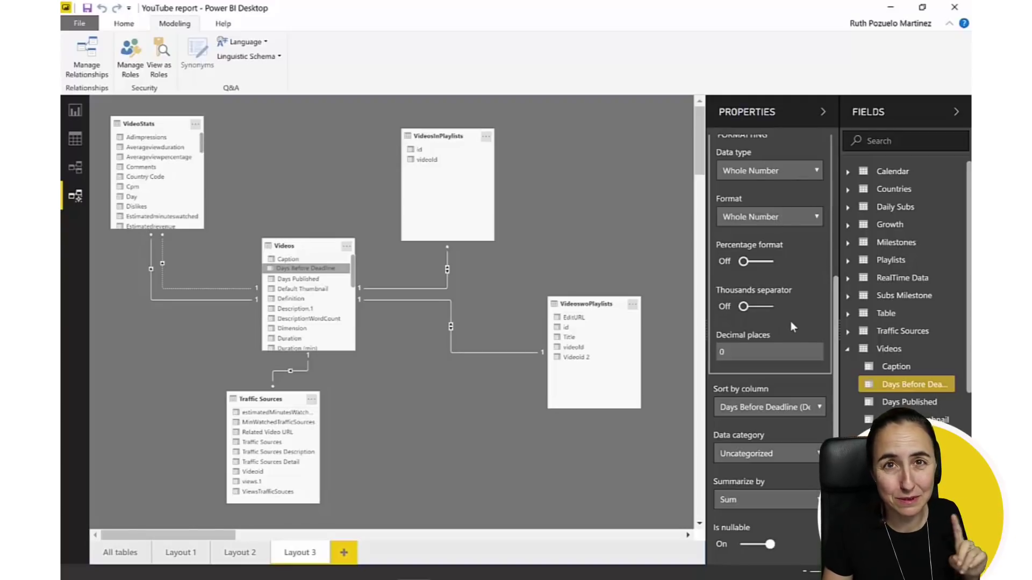
pyautogui.scroll(1, 791, 322)
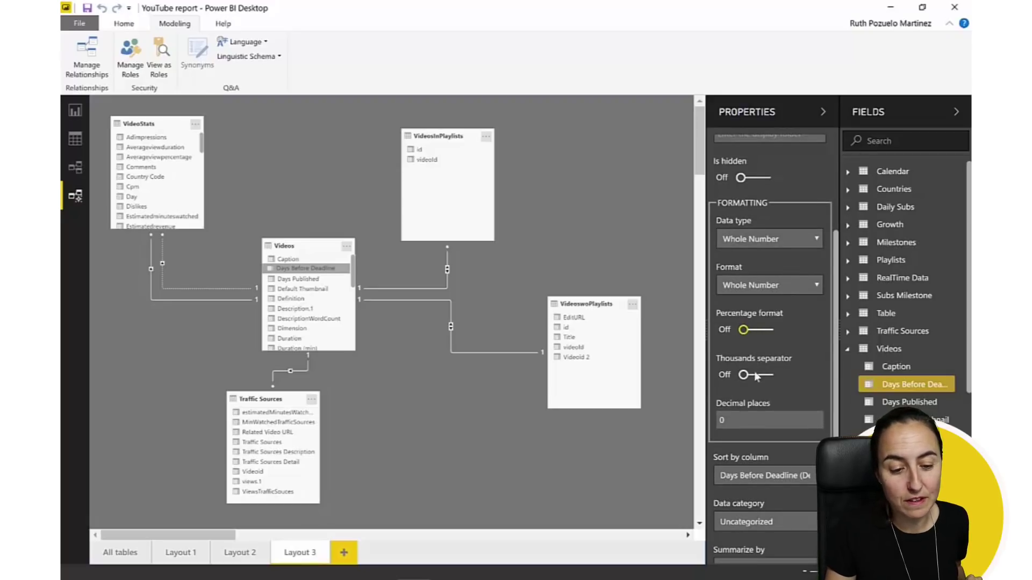
pyautogui.click(766, 376)
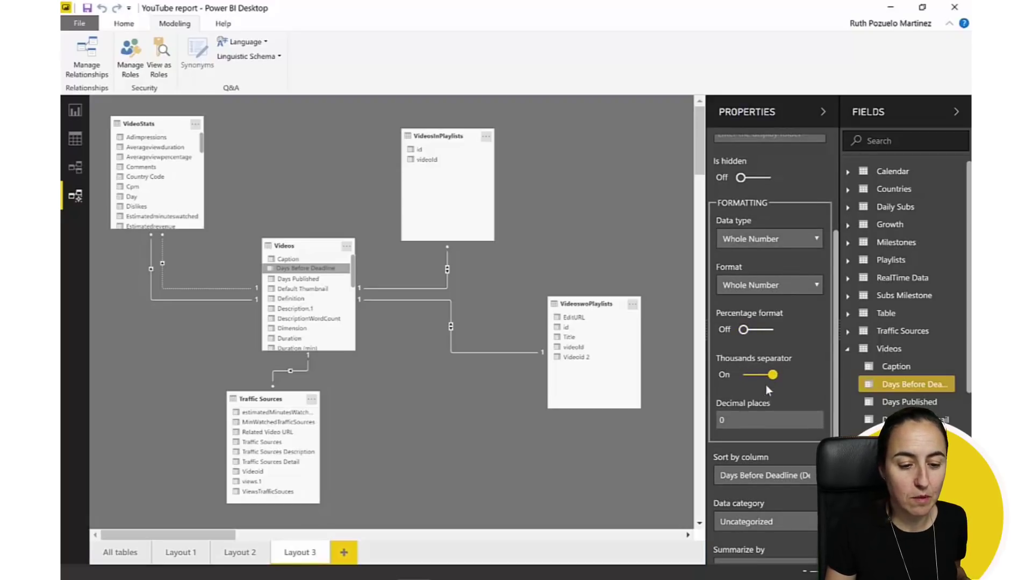
pyautogui.click(772, 376)
pyautogui.scroll(-2, 789, 373)
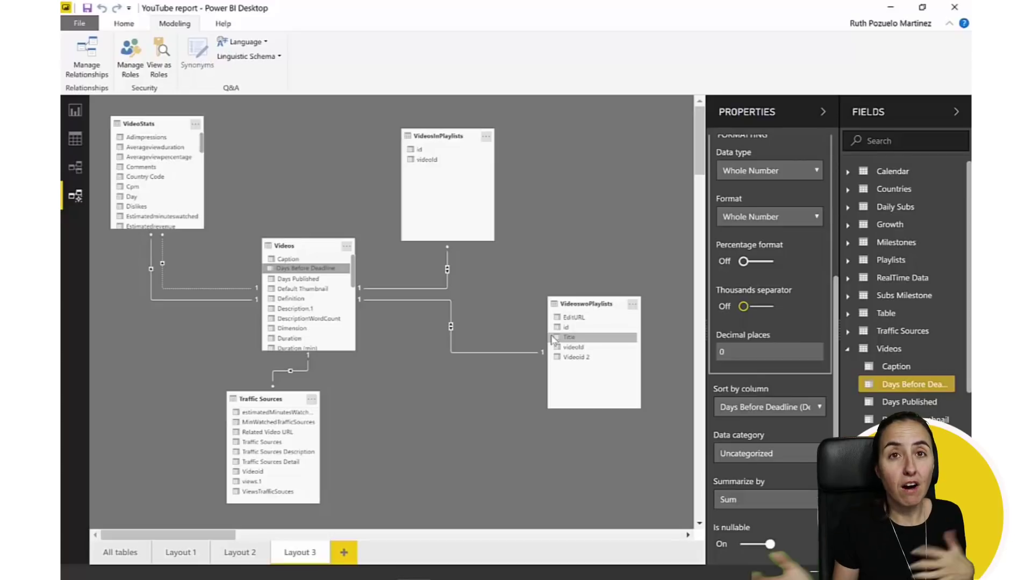
# Inspect the 48hrs views measure's properties in the Videos table and compare with the No of countries measure in the report view
pyautogui.scroll(-10, 344, 321)
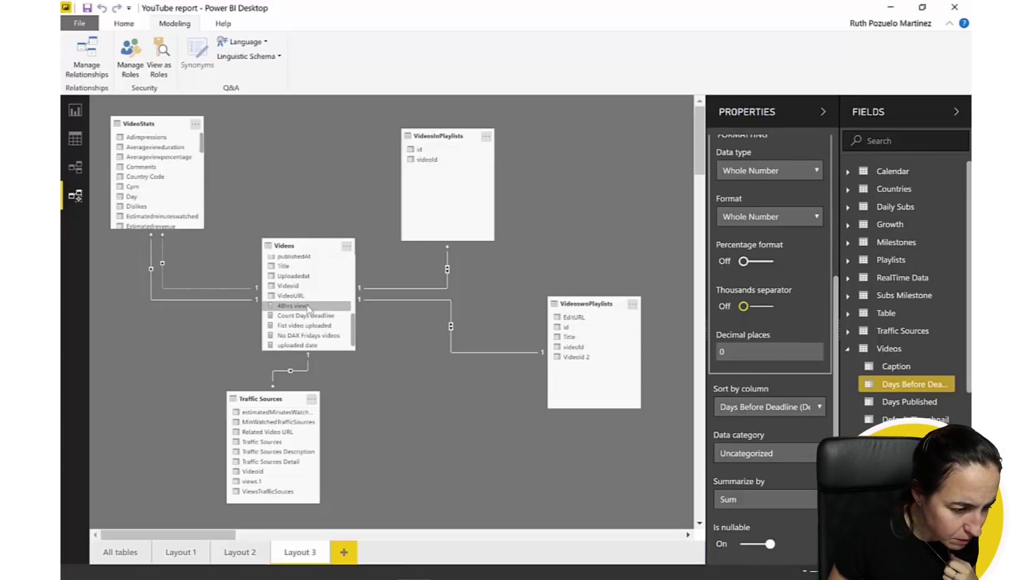
pyautogui.click(308, 306)
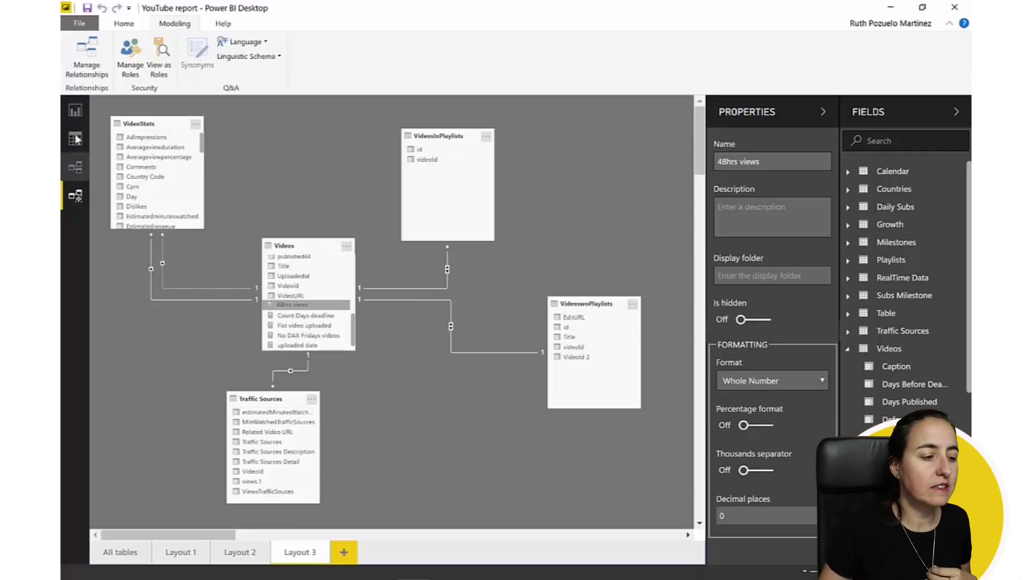
pyautogui.click(78, 108)
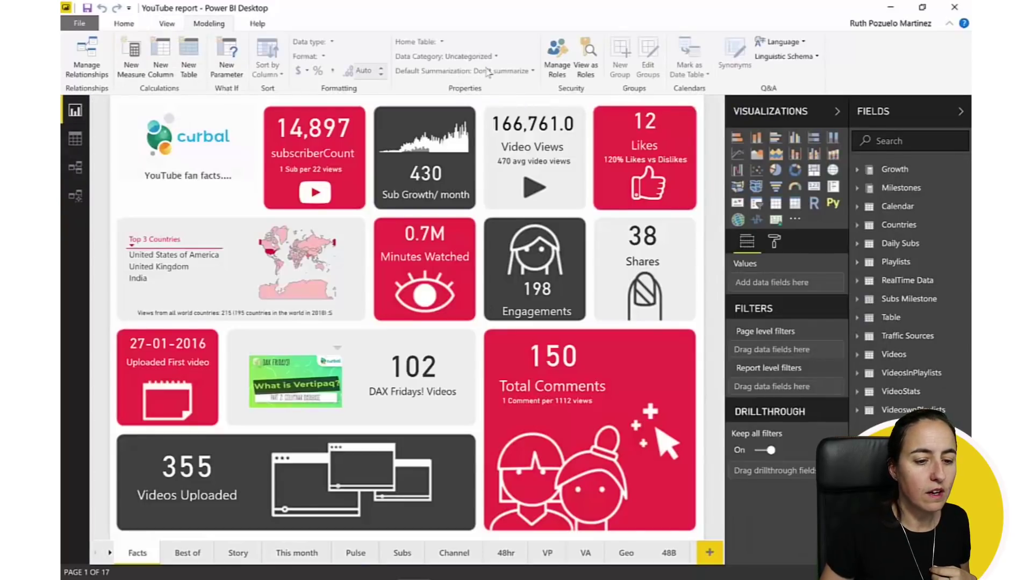
pyautogui.click(862, 225)
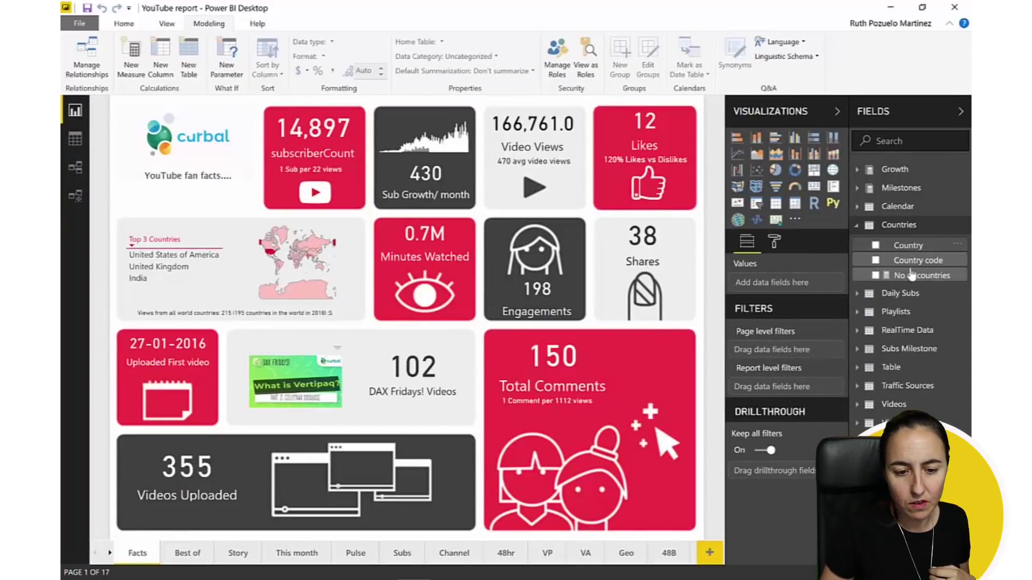
pyautogui.click(912, 275)
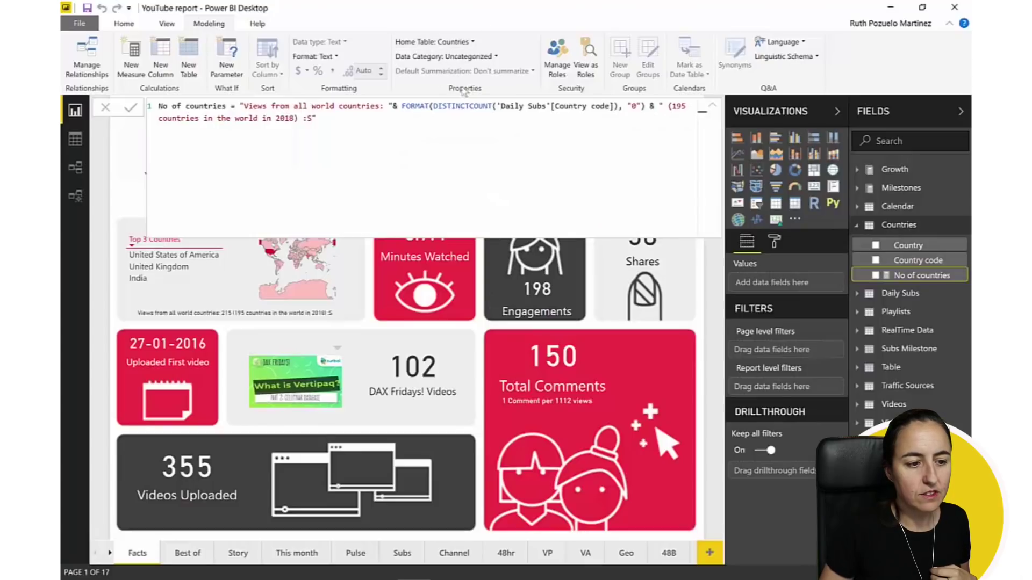
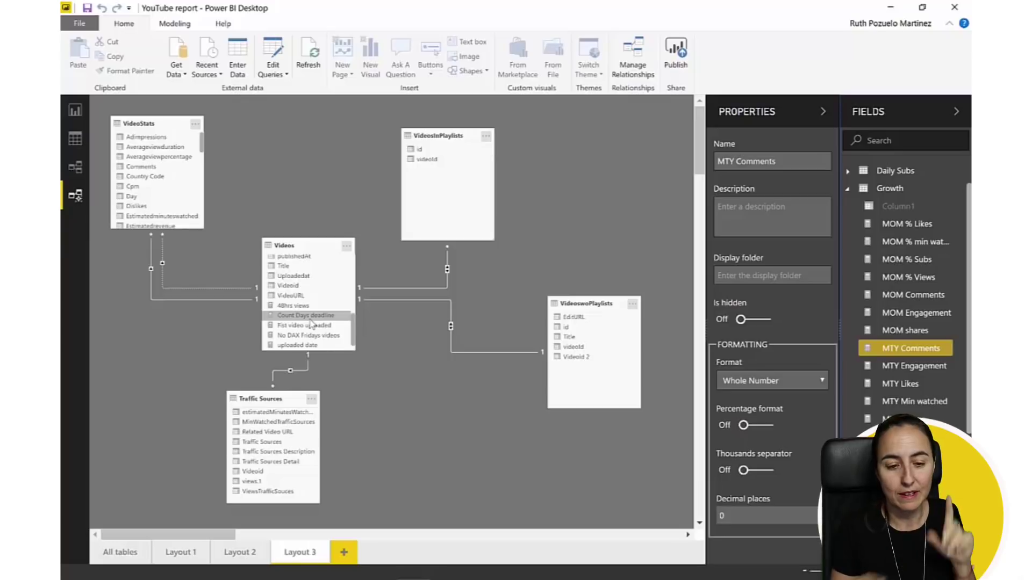
# Look through the Growth table's measures in the field list and expand the Milestones table
pyautogui.scroll(-4, 935, 396)
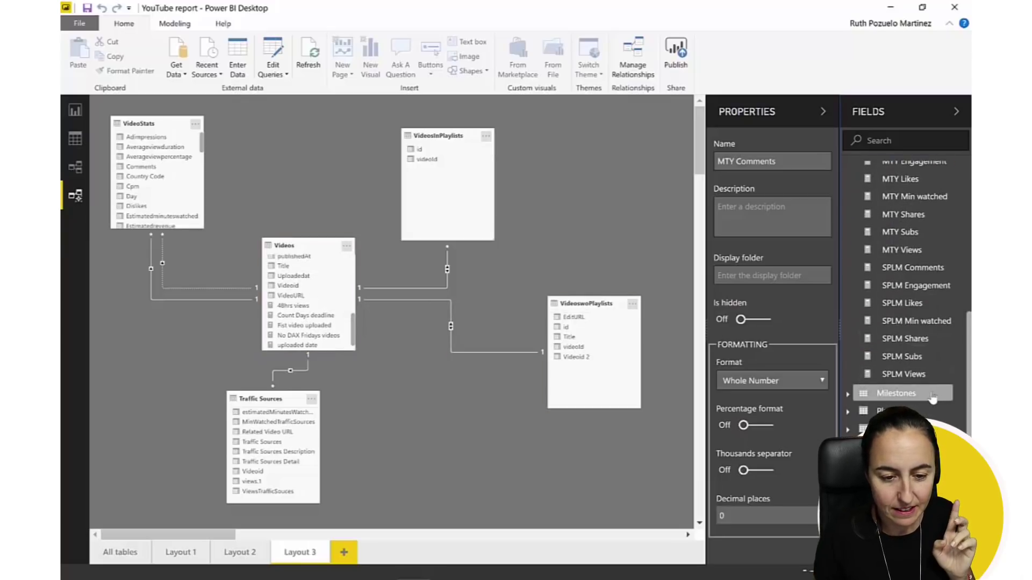
pyautogui.scroll(5, 933, 398)
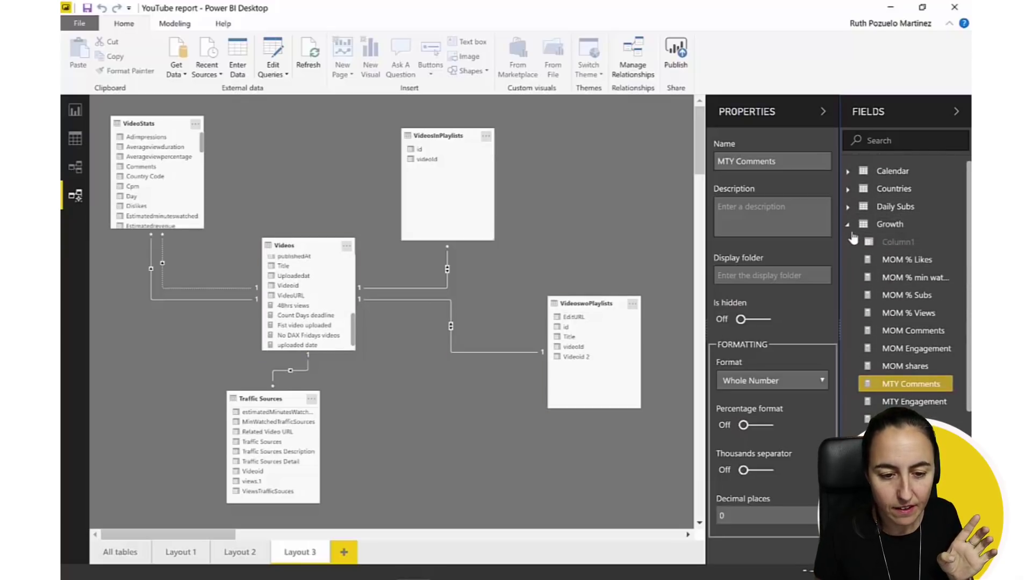
pyautogui.scroll(-4, 905, 239)
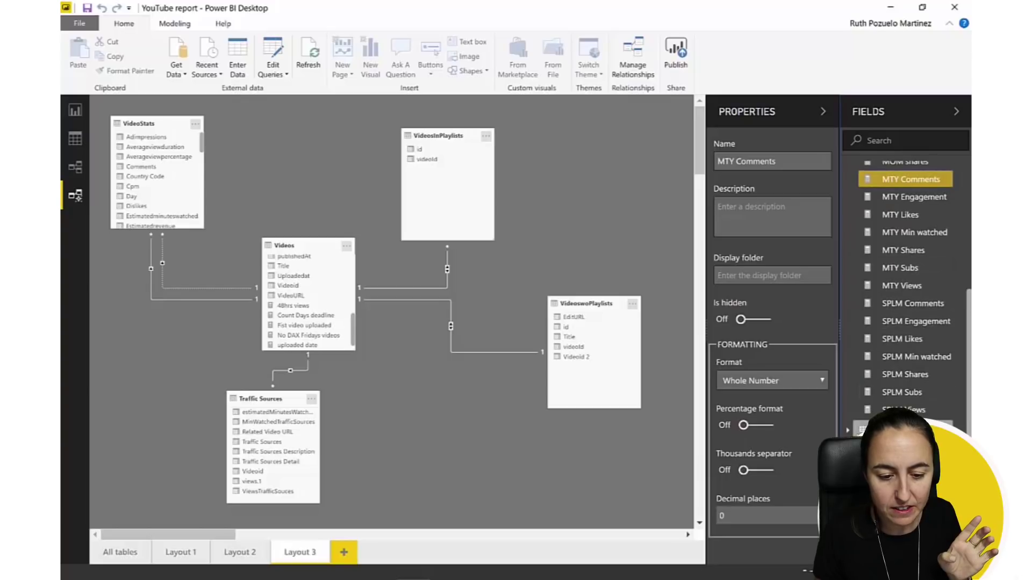
pyautogui.click(892, 430)
pyautogui.scroll(-1, 877, 401)
pyautogui.click(849, 395)
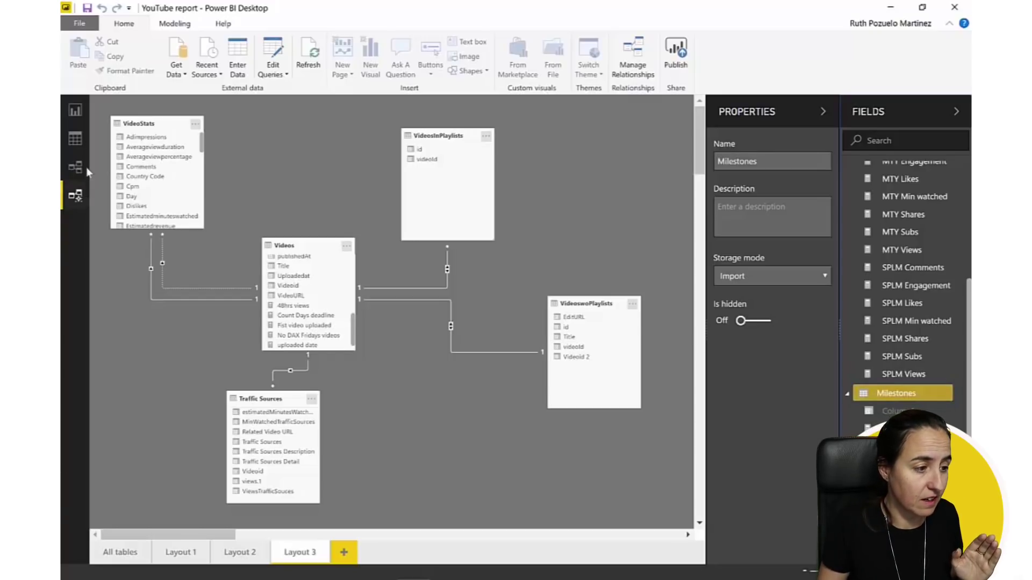
# Open the report's Story page and list the Milestones table's measures there
pyautogui.click(75, 110)
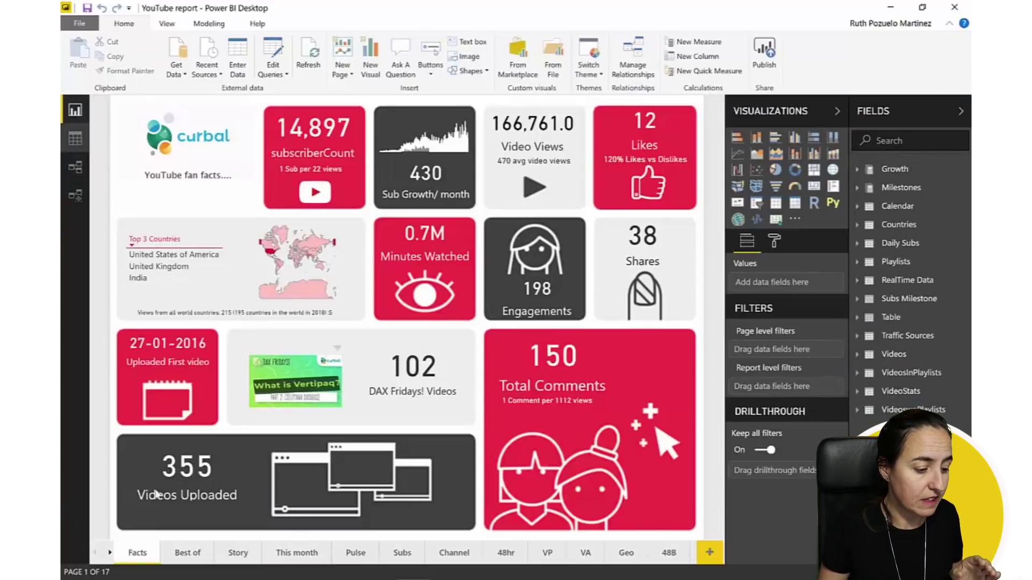
pyautogui.click(236, 558)
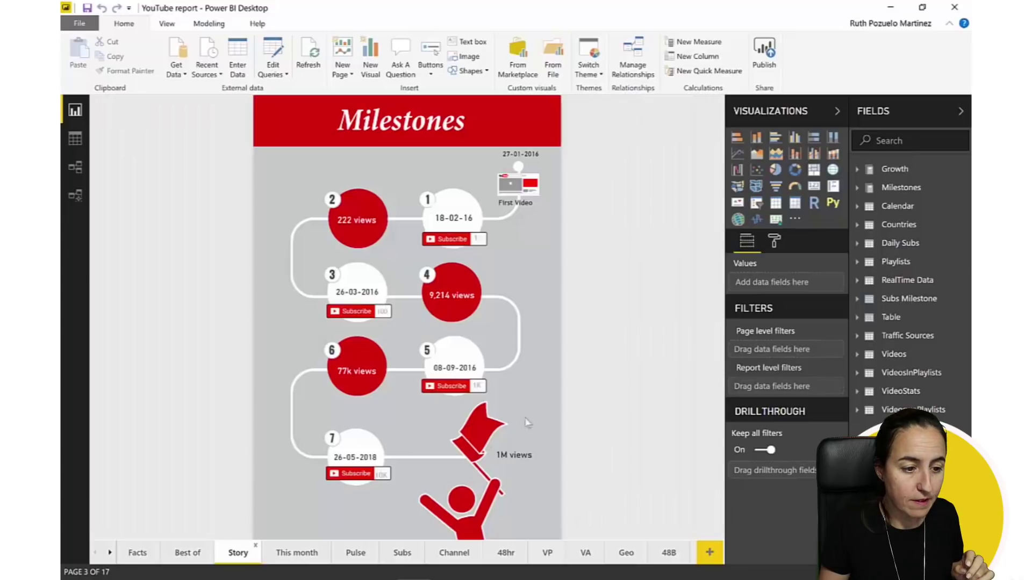
pyautogui.click(918, 189)
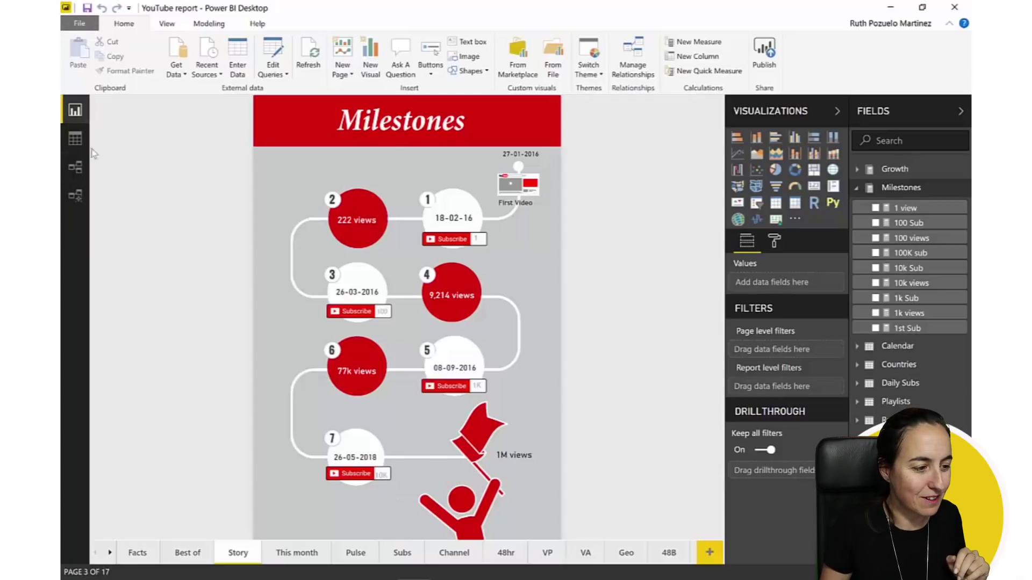
# Check the data view, return to the new modeling view, collapse Milestones and look through the tables below it, including Subs Milestone
pyautogui.click(75, 138)
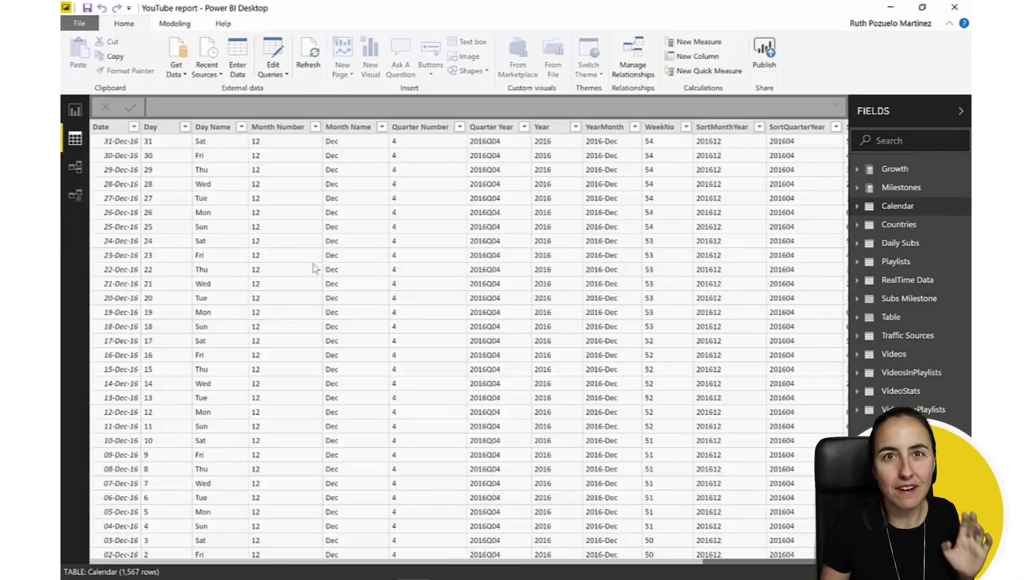
pyautogui.click(77, 196)
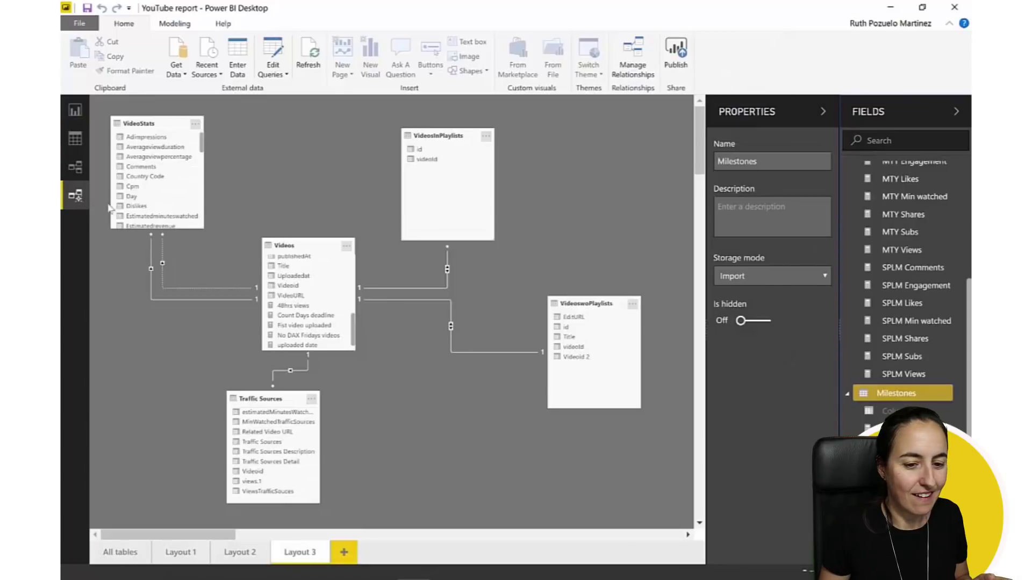
pyautogui.click(848, 396)
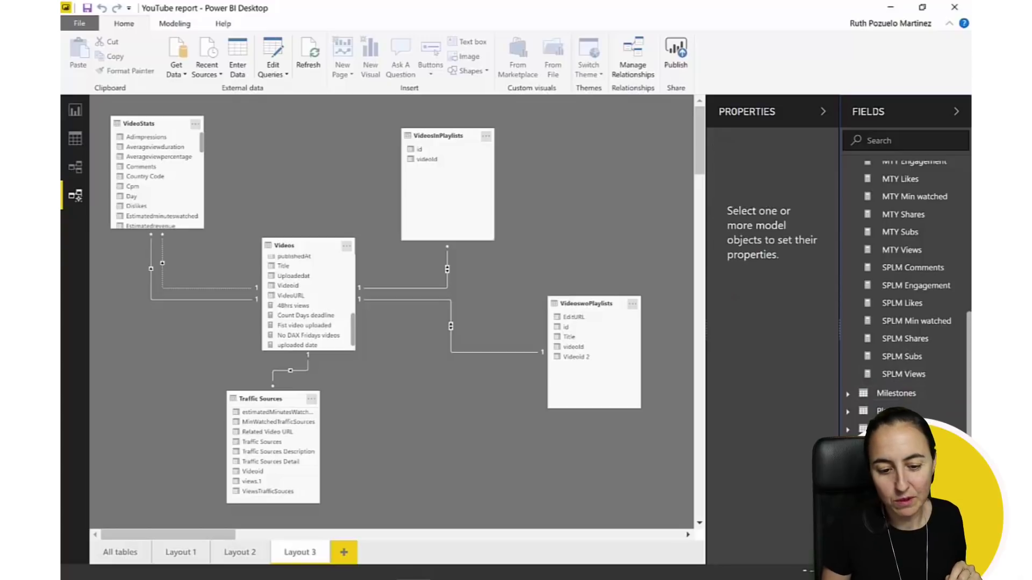
pyautogui.scroll(-3, 914, 258)
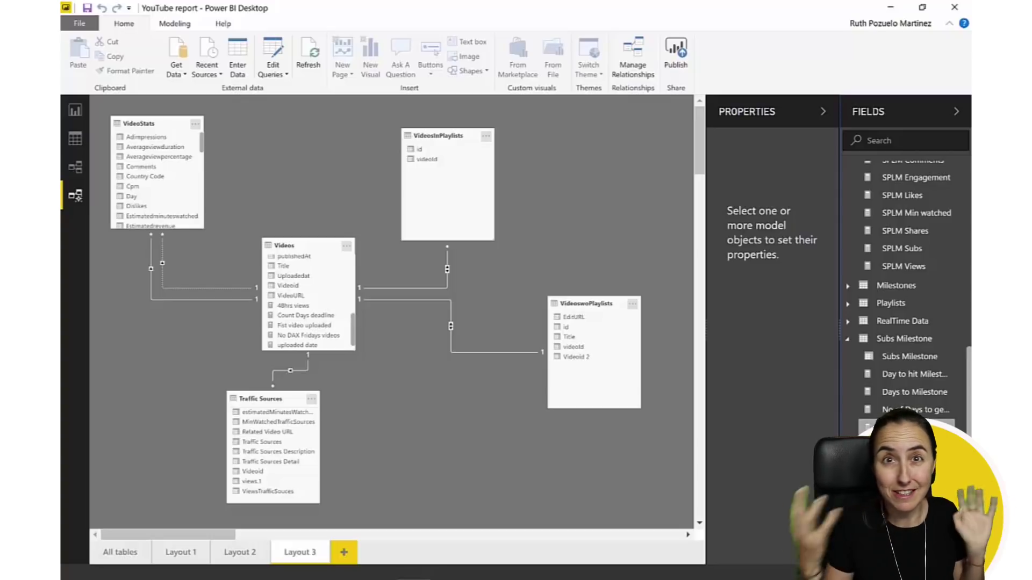
# Select the Subs Milestone table and look for it across Layout 2, Layout 1, Layout 3 and All tables
pyautogui.click(890, 339)
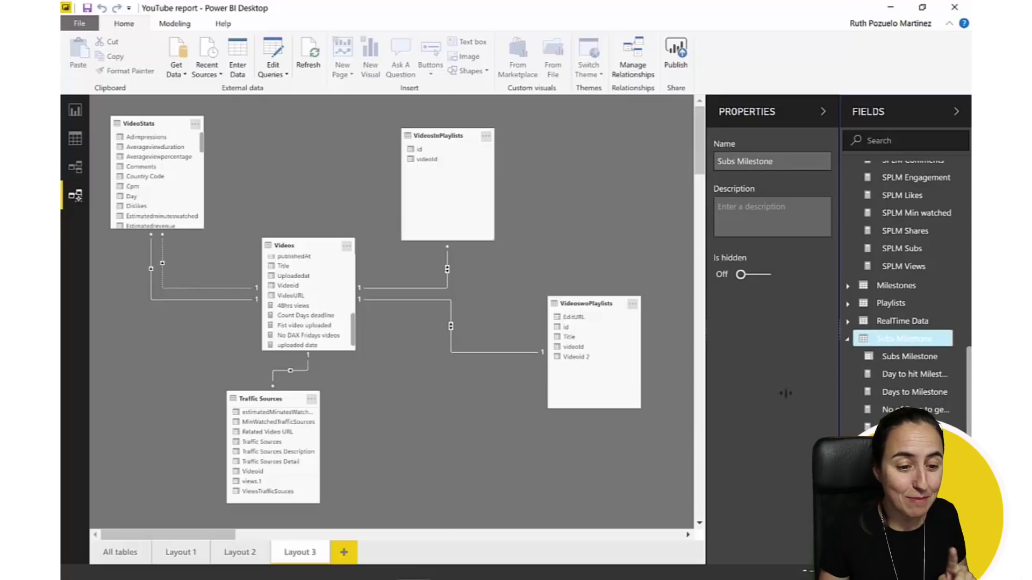
pyautogui.click(249, 559)
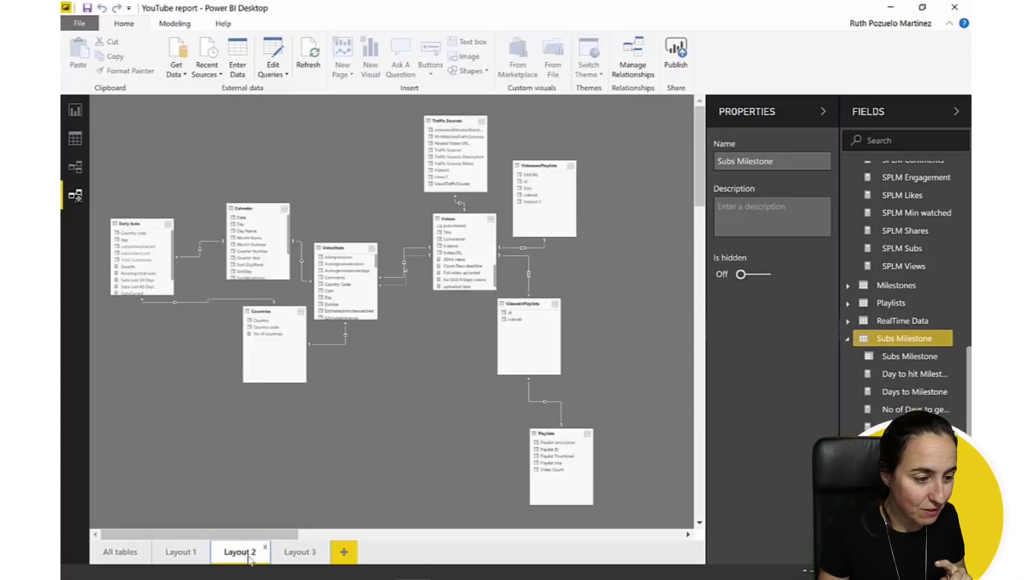
pyautogui.click(184, 555)
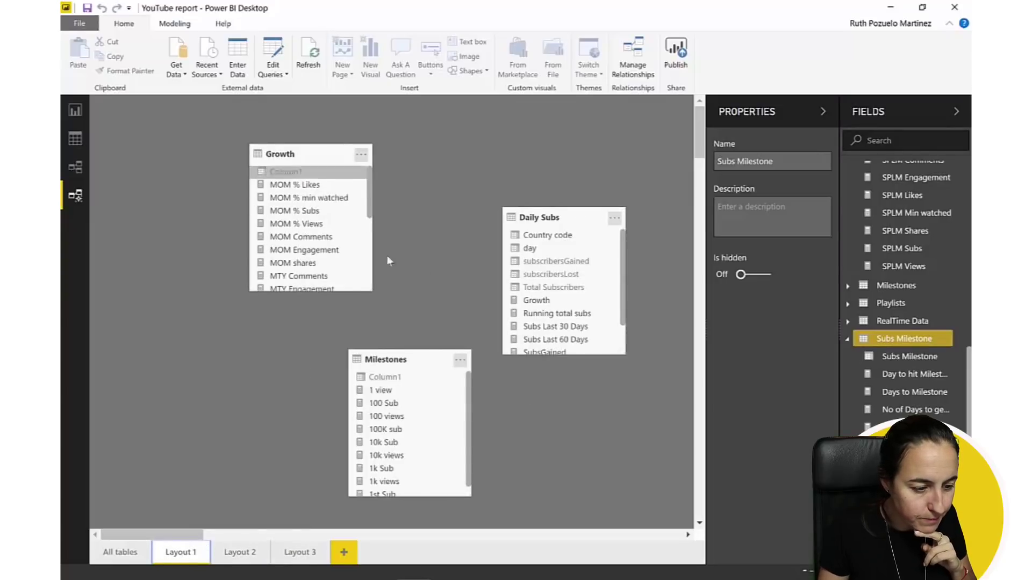
pyautogui.moveTo(920, 339); pyautogui.dragTo(929, 339)
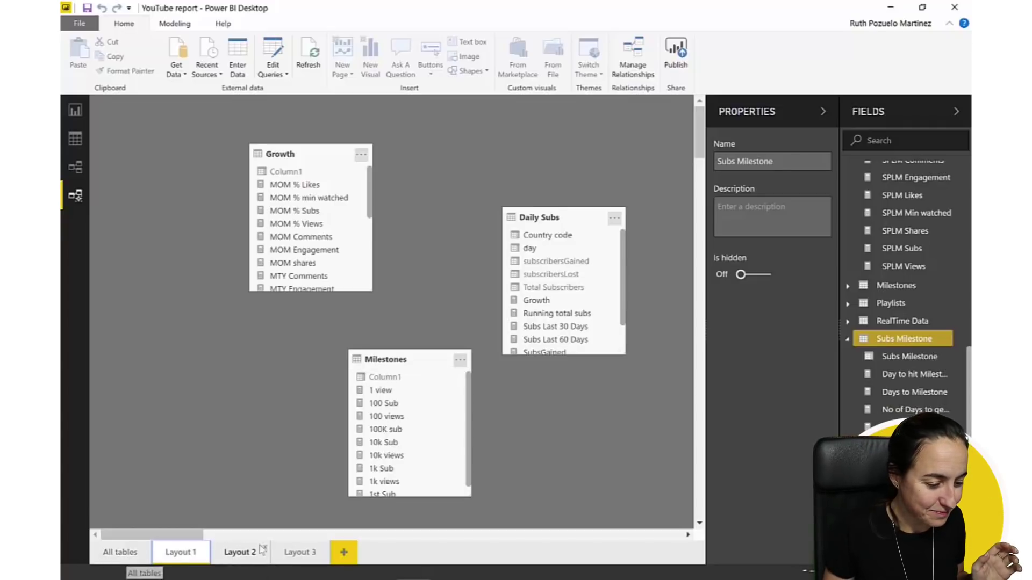
pyautogui.click(299, 552)
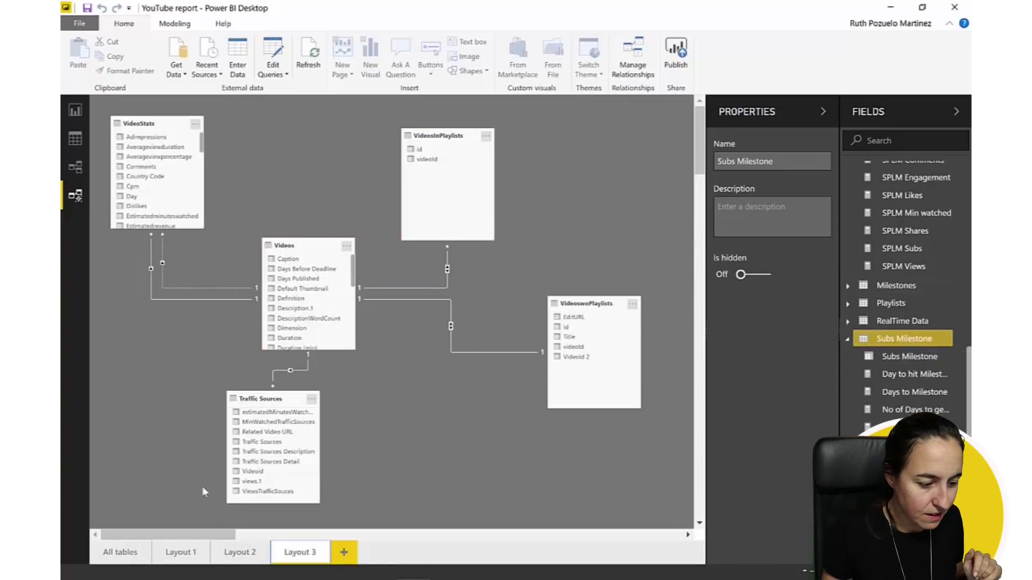
pyautogui.click(179, 553)
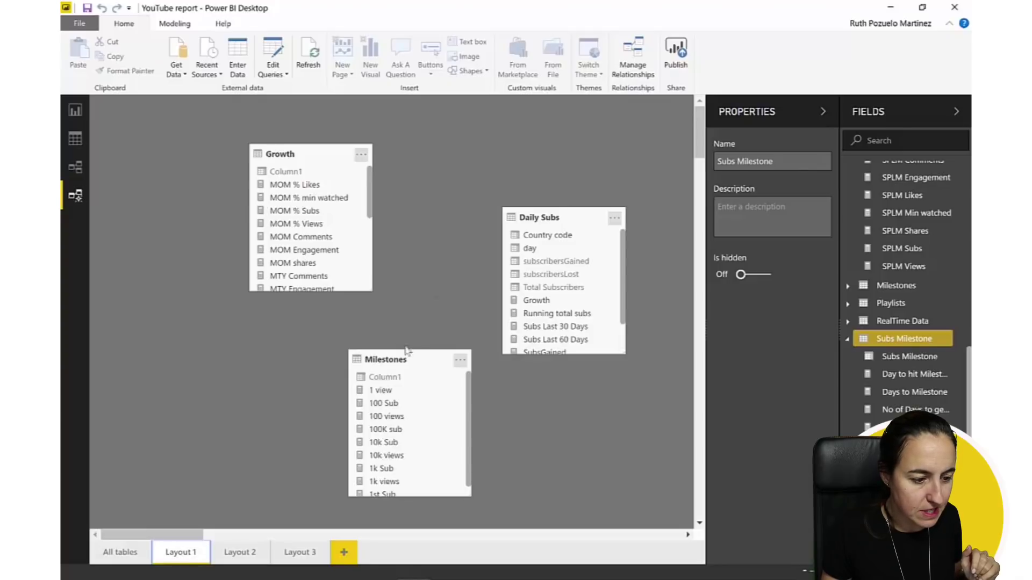
pyautogui.moveTo(392, 357); pyautogui.dragTo(345, 348)
pyautogui.click(133, 560)
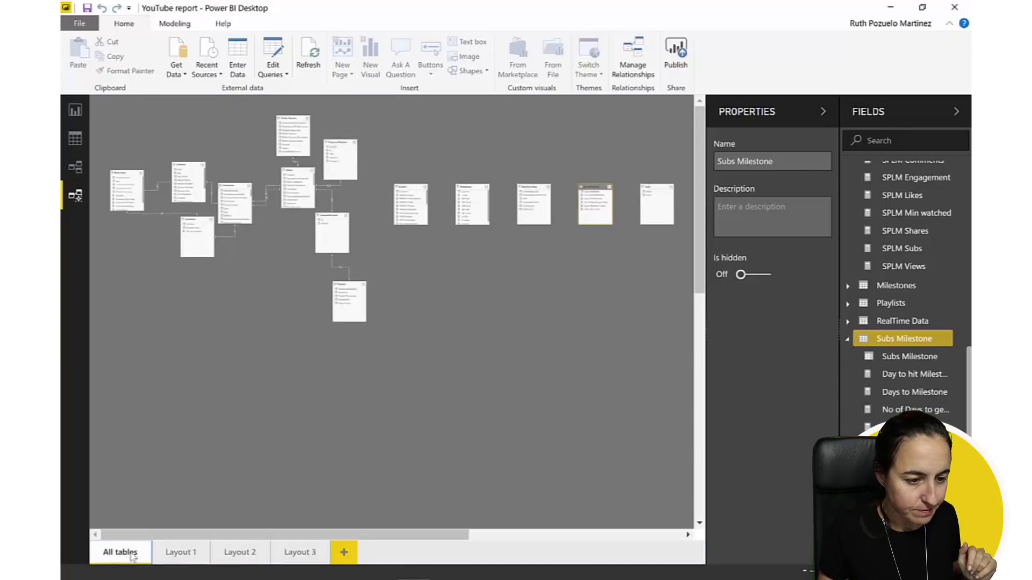
# Inspect the Subs Milestone table's available actions and the properties of its Subs Milestone column and Days to Milestone measure
pyautogui.click(611, 241)
pyautogui.click(591, 201)
pyautogui.click(906, 340)
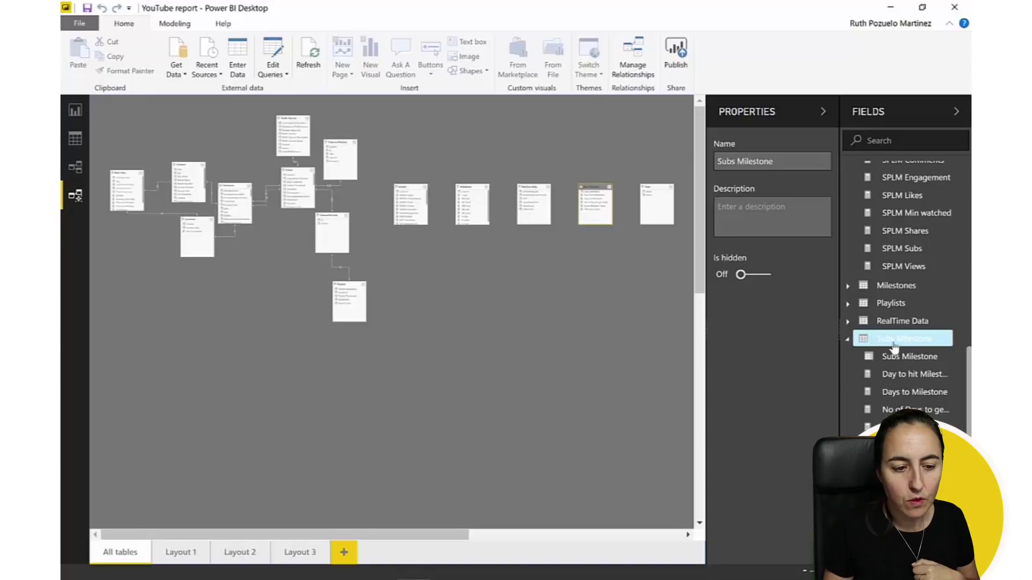
pyautogui.click(601, 203)
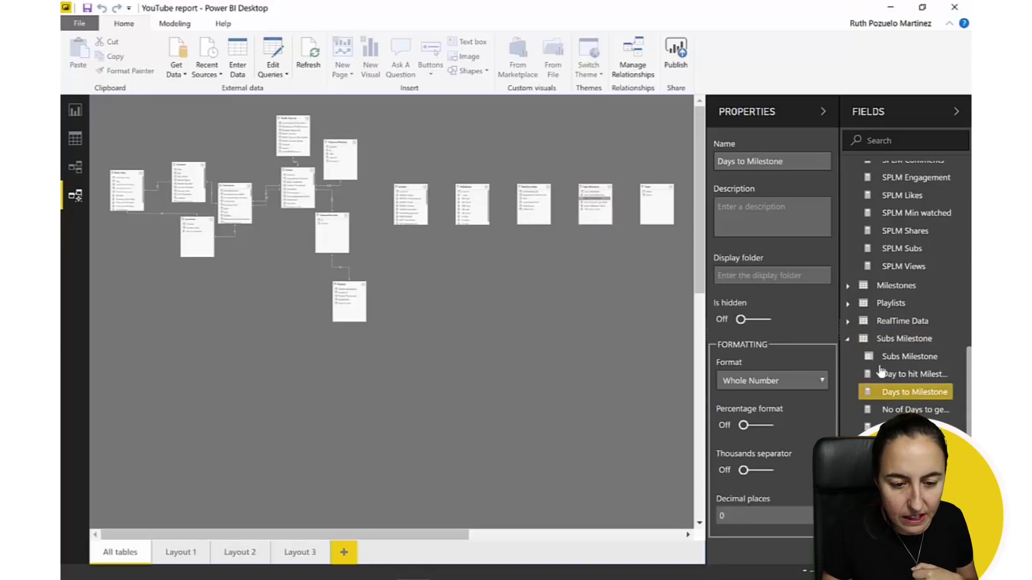
pyautogui.click(904, 357)
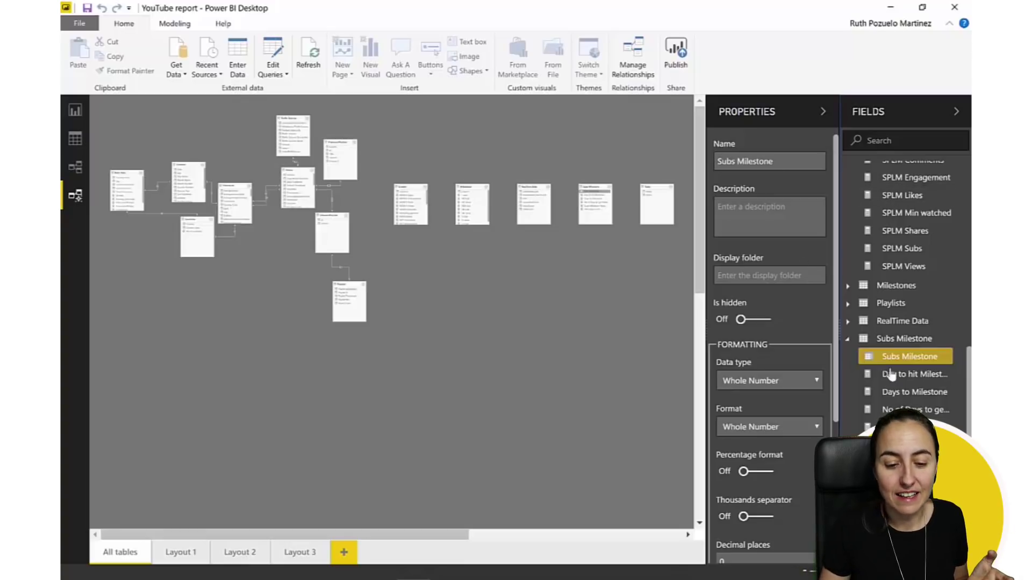
pyautogui.rightClick(930, 340)
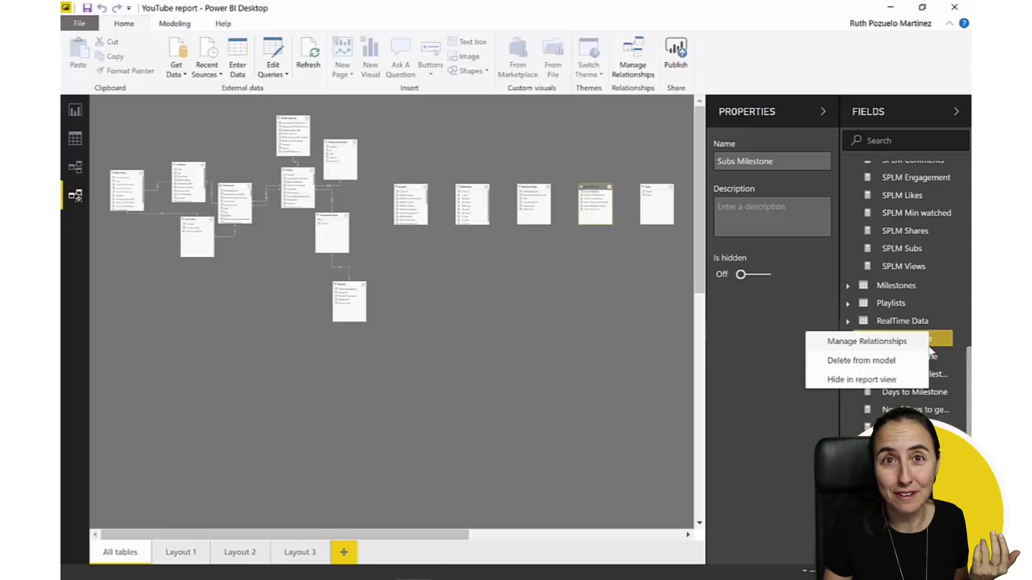
pyautogui.click(950, 384)
pyautogui.click(940, 393)
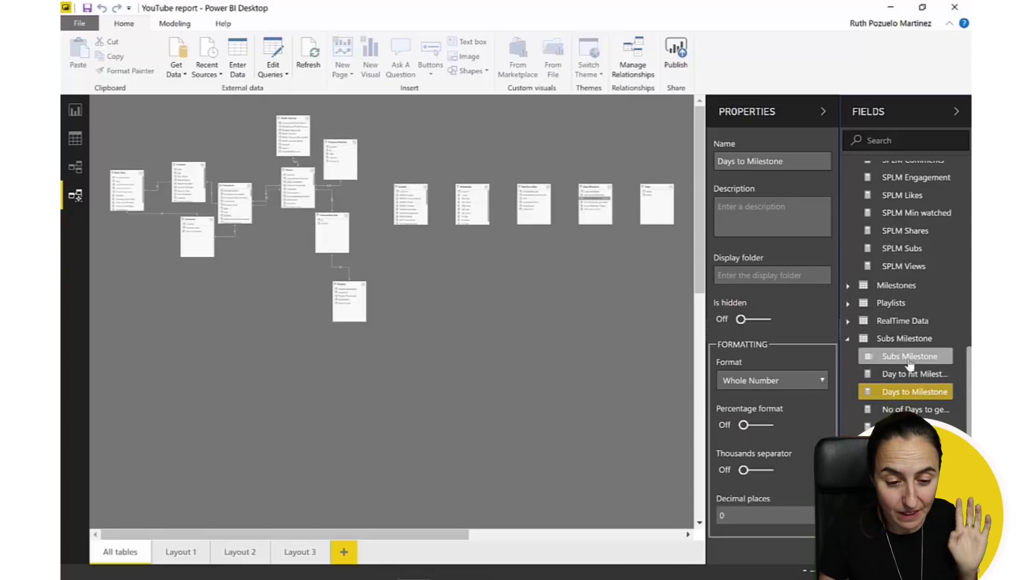
# Set the Subs Milestone column's display folder to "Subs Milestones Measures"
pyautogui.click(908, 358)
pyautogui.click(759, 275)
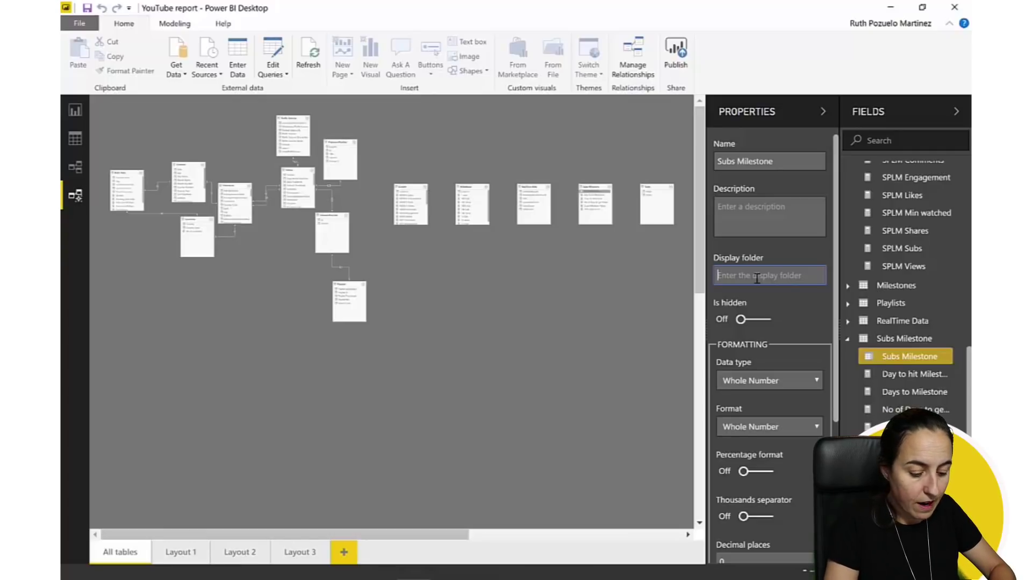
pyautogui.write('Subs Milesto')
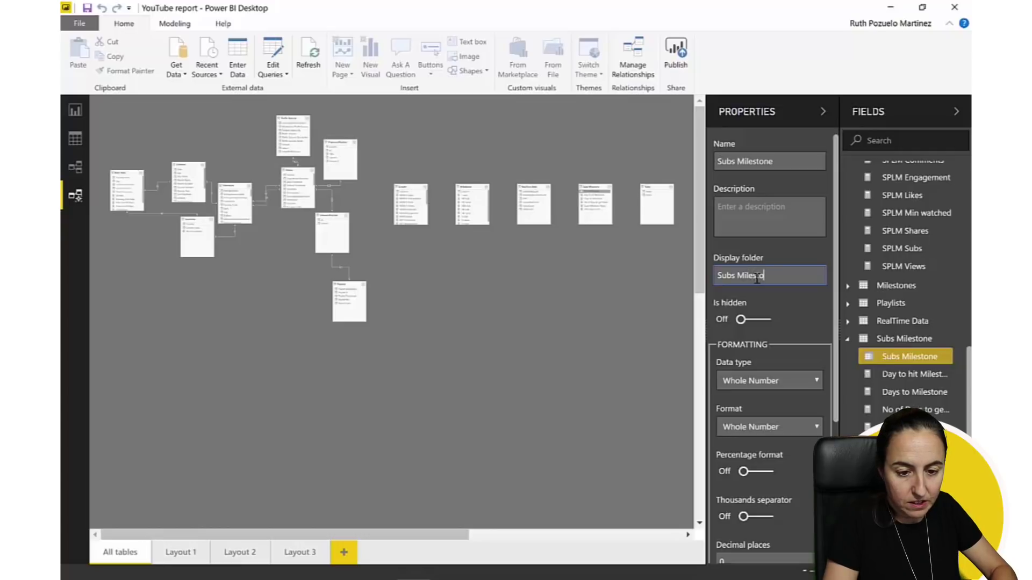
pyautogui.write('nes e ed')
pyautogui.press('BackSpace')
pyautogui.press('BackSpace')
pyautogui.write('Measures')
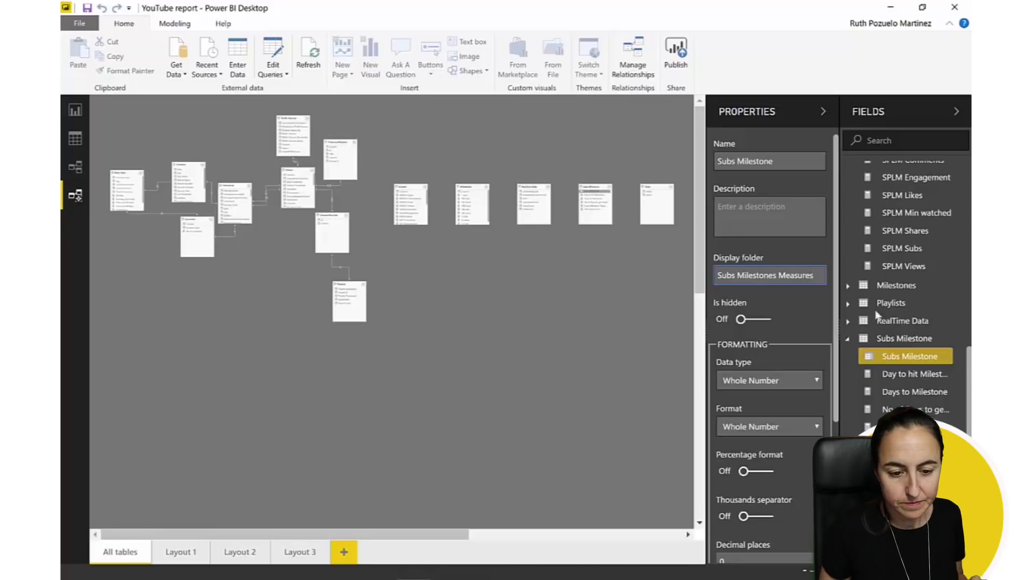
pyautogui.click(815, 318)
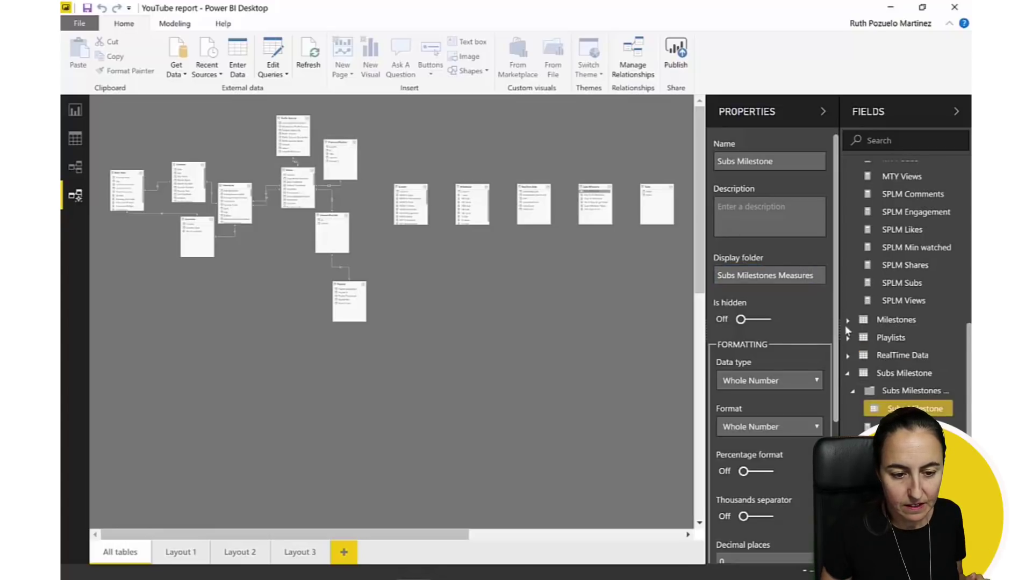
# Select the Subs Milestone column through No of Days to get there as a group and open their shared display folder for editing
pyautogui.scroll(-3, 903, 377)
pyautogui.moveTo(901, 357); pyautogui.dragTo(902, 358)
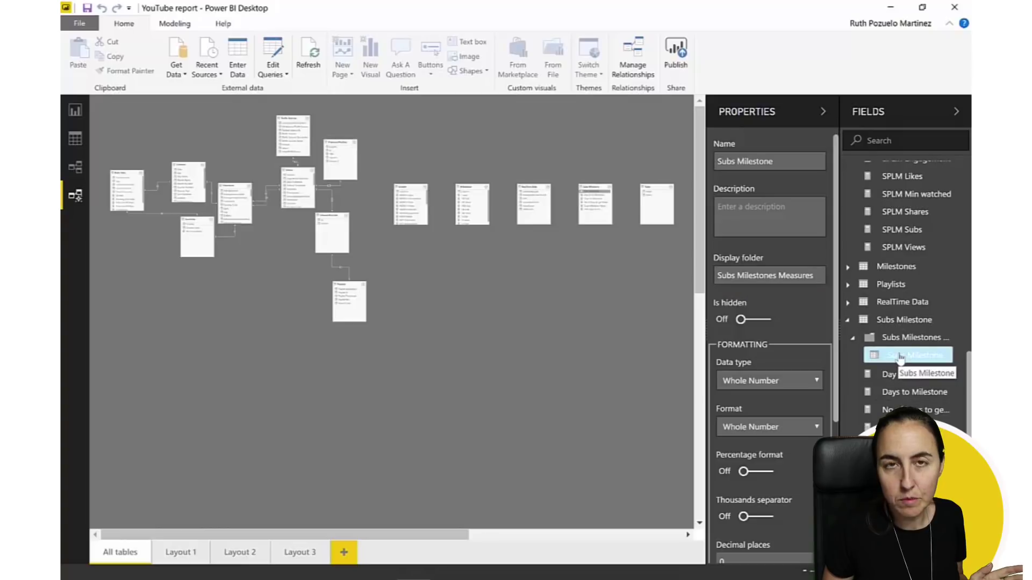
pyautogui.keyDown('shift'); pyautogui.click(909, 402); pyautogui.keyUp('shift')
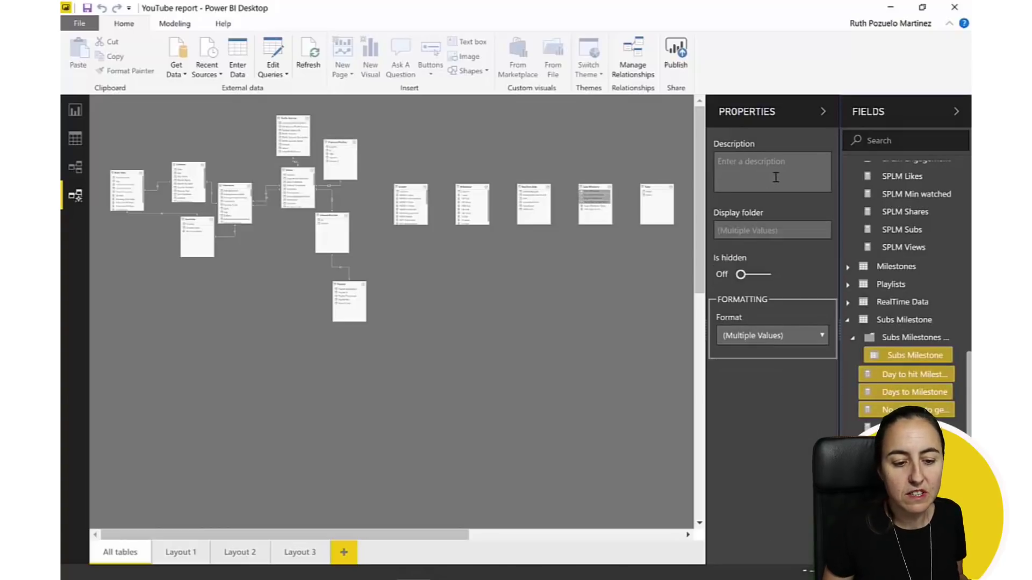
pyautogui.click(772, 231)
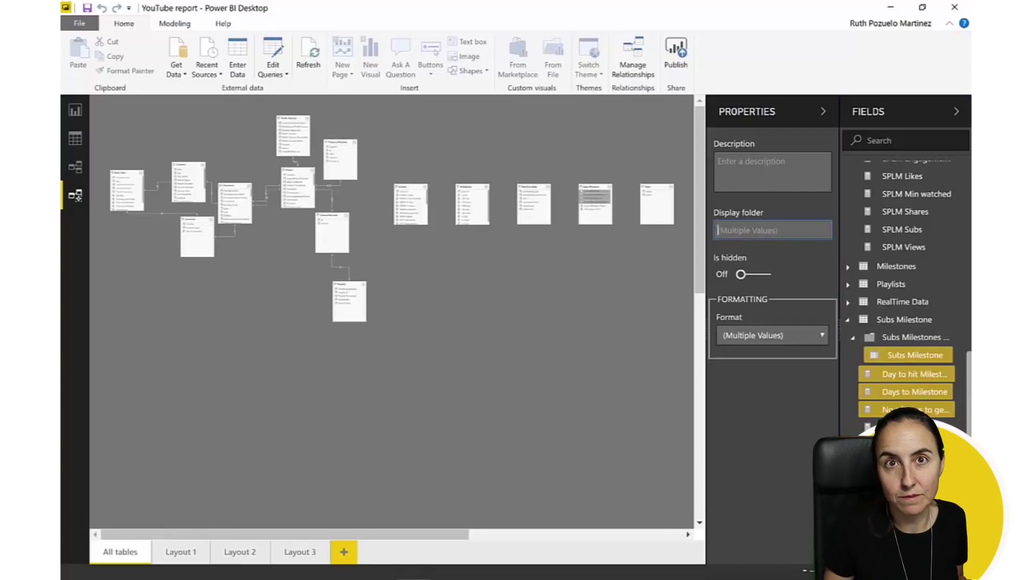
pyautogui.click(934, 411)
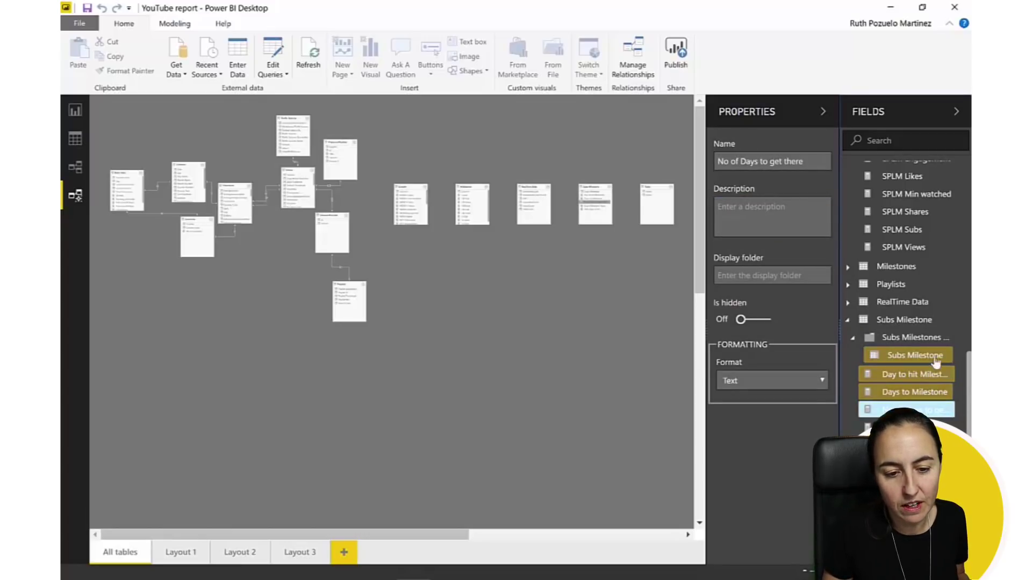
# Look through the Growth table's measures in the field list and expand the Milestones table
pyautogui.scroll(5, 936, 357)
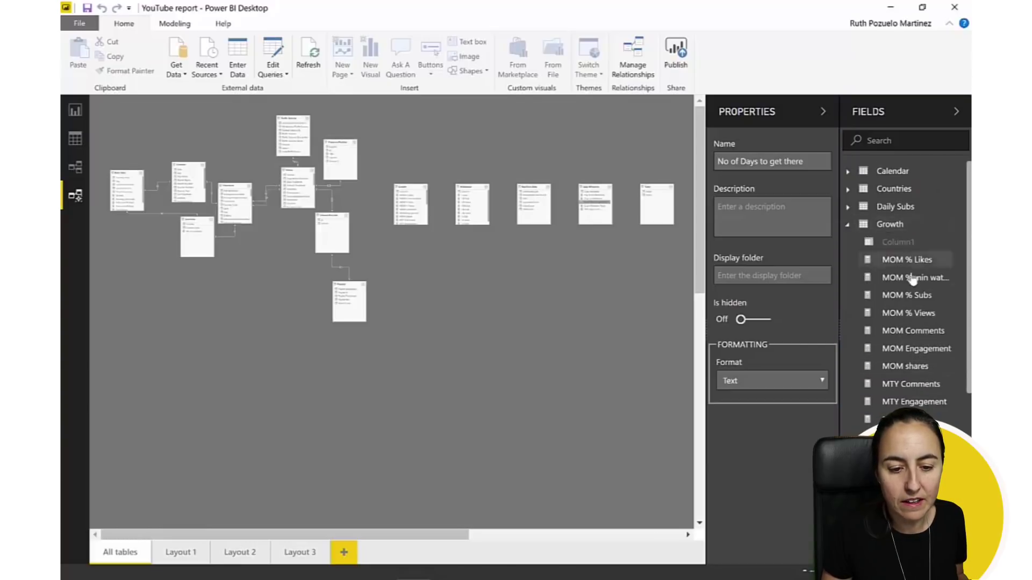
pyautogui.scroll(-5, 930, 322)
pyautogui.click(848, 289)
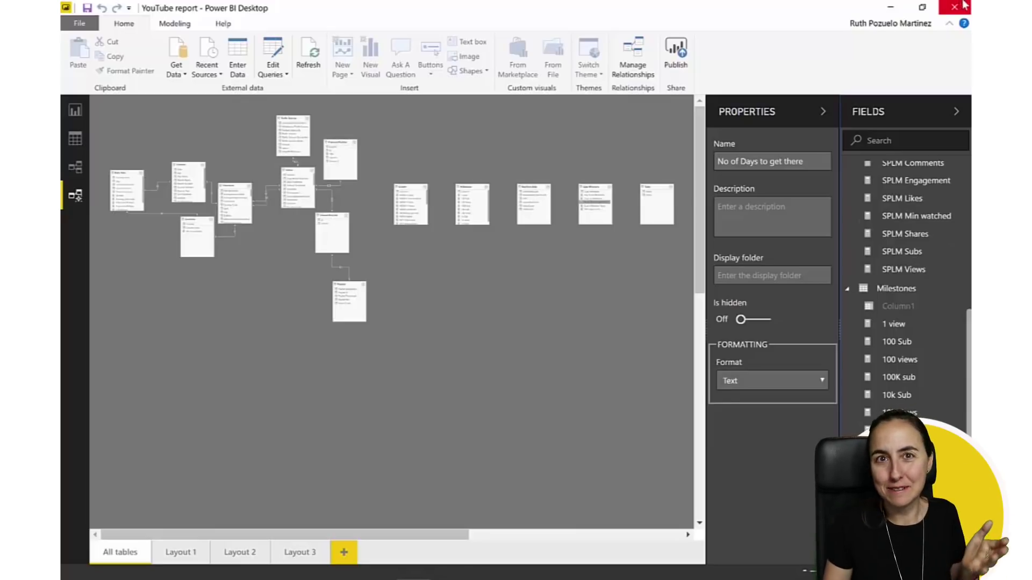
pyautogui.scroll(2, 920, 248)
pyautogui.scroll(2, 920, 248)
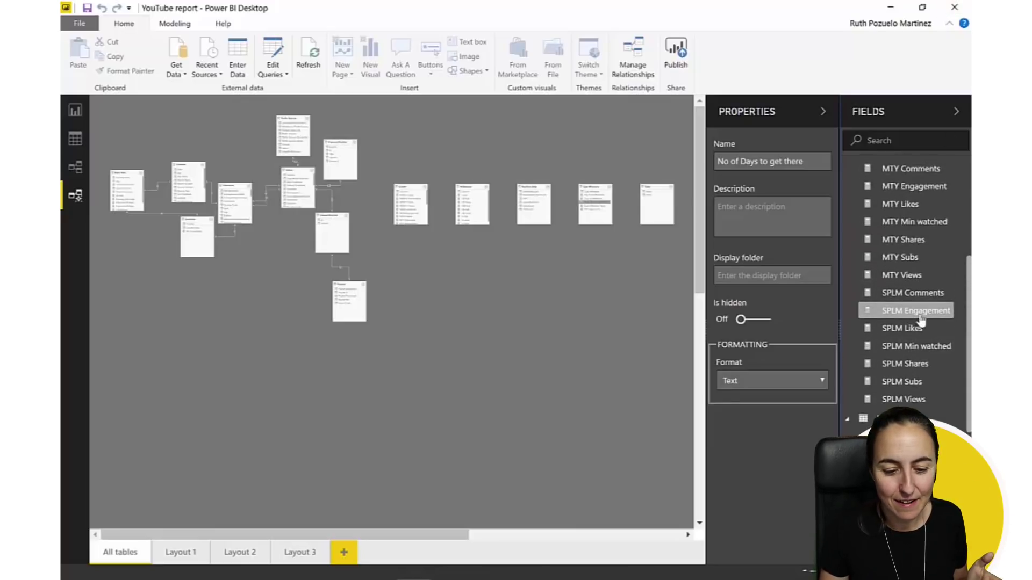
pyautogui.scroll(-6, 914, 239)
pyautogui.scroll(3, 910, 233)
# Select the 100 Sub, 100 views and 10k Sub measures of Milestones together to view their shared properties
pyautogui.click(897, 327)
pyautogui.keyDown('ctrl'); pyautogui.click(899, 345); pyautogui.keyUp('ctrl')
pyautogui.keyDown('ctrl'); pyautogui.click(897, 380); pyautogui.keyUp('ctrl')
pyautogui.scroll(-3, 906, 301)
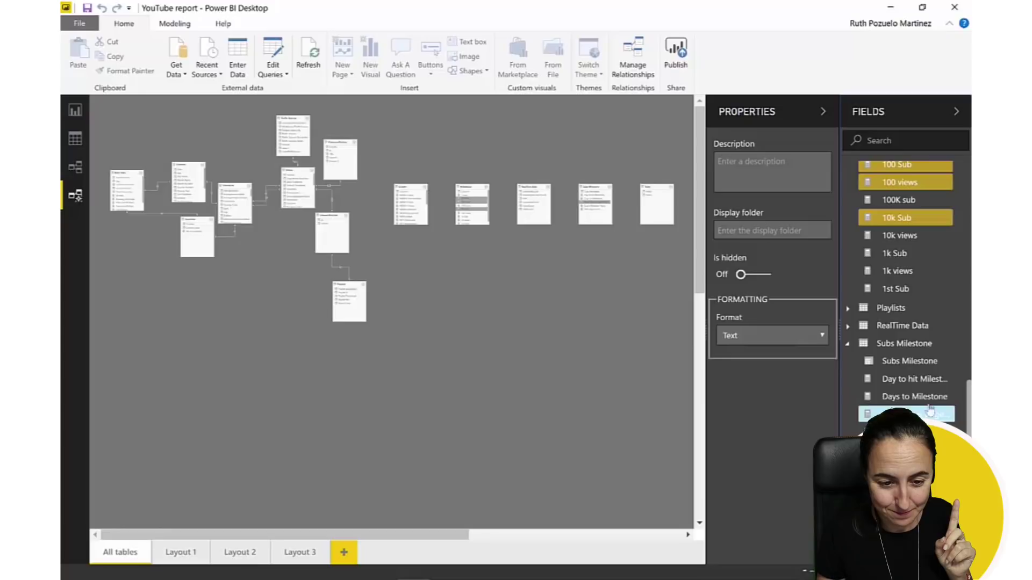
# Compare the properties of the Subs Milestone column and table, and view Layout 3 and Layout 2
pyautogui.click(934, 361)
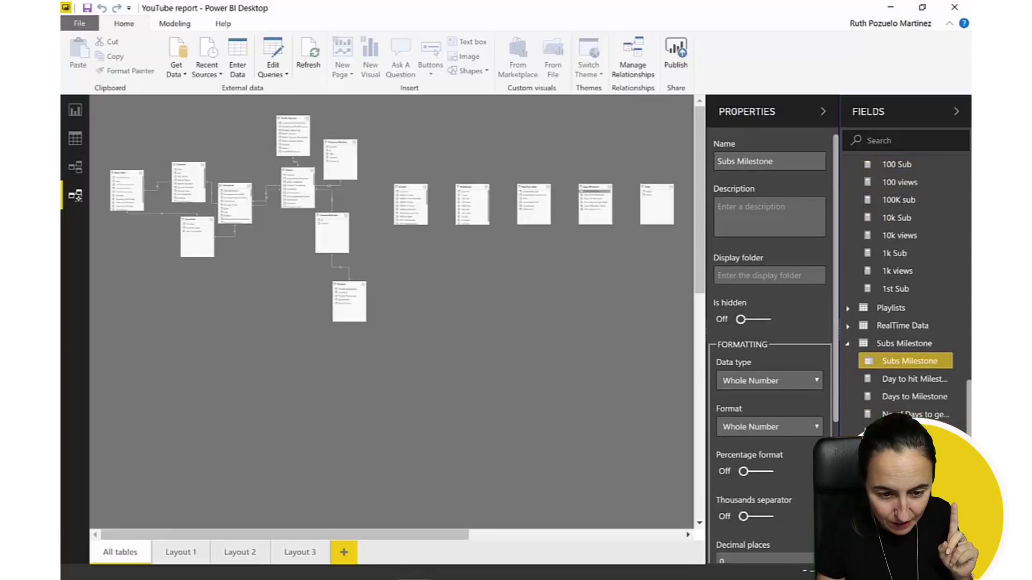
pyautogui.click(904, 344)
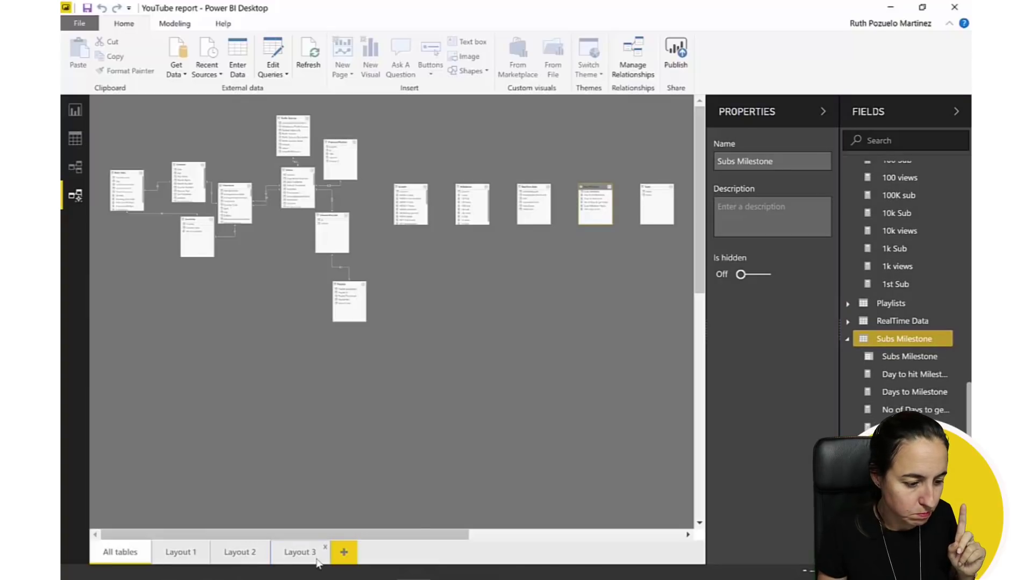
pyautogui.click(299, 553)
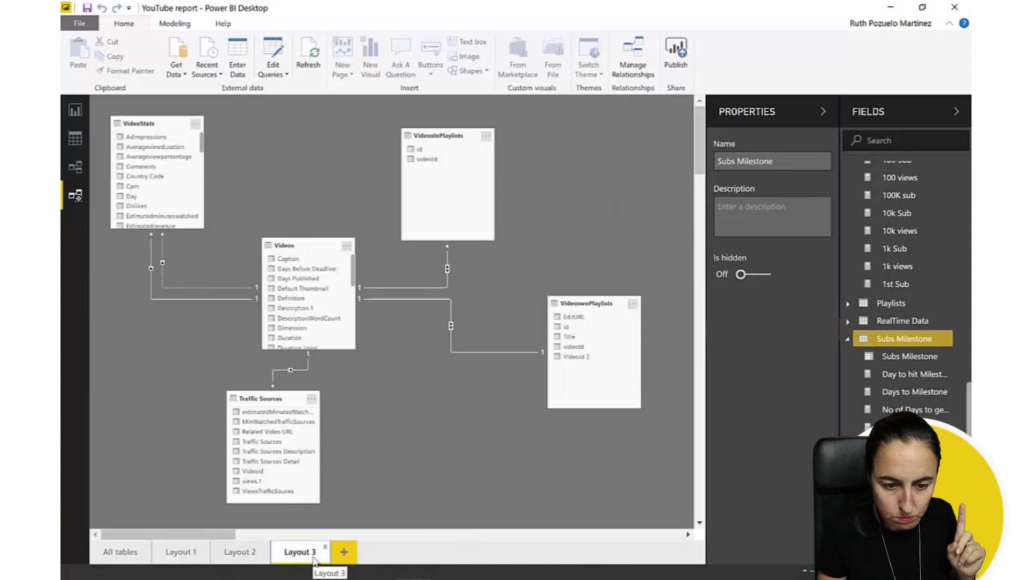
pyautogui.click(240, 554)
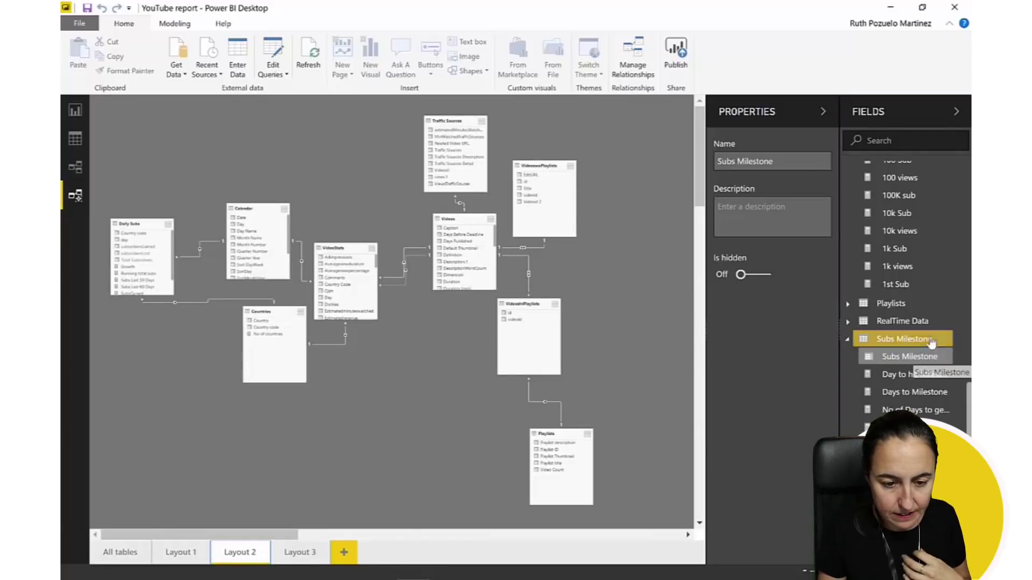
# Set the Subs Milestone column's display folder to "Milestones Measurs" while in Layout 2
pyautogui.click(919, 357)
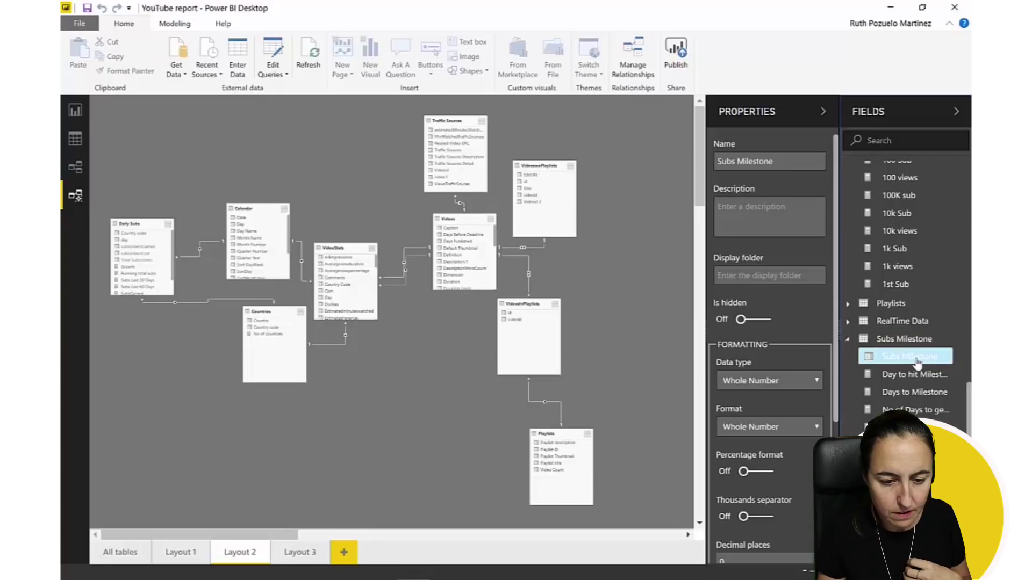
pyautogui.click(753, 276)
pyautogui.write('SubsMi')
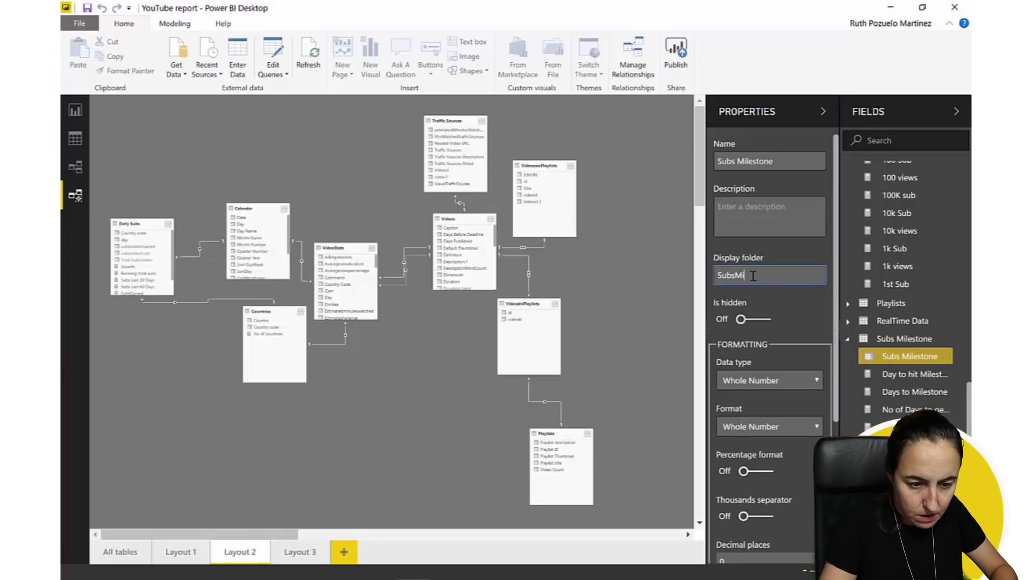
pyautogui.press('BackSpace')
pyautogui.press('BackSpace')
pyautogui.press('BackSpace')
pyautogui.press('BackSpace')
pyautogui.press('BackSpace')
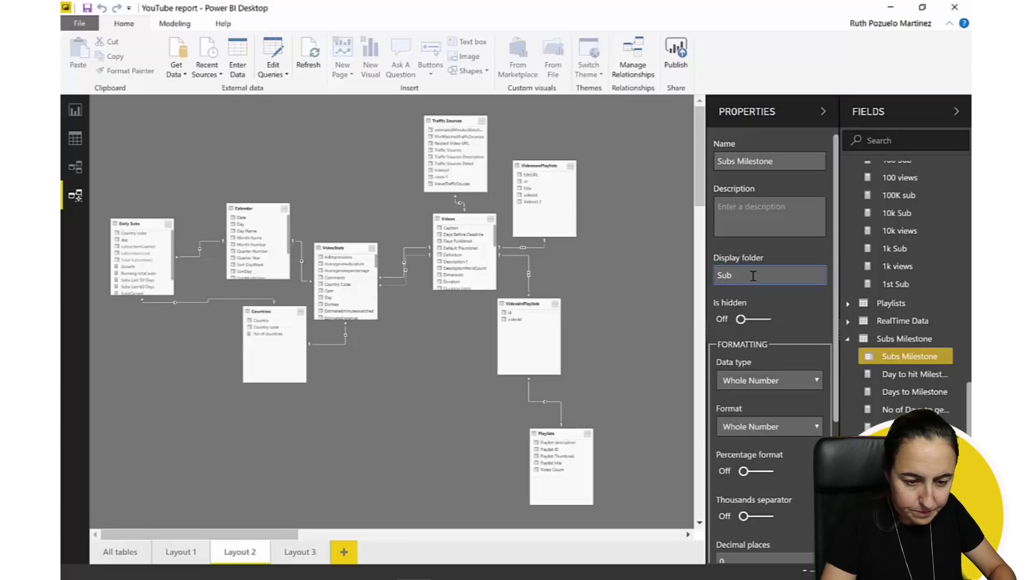
pyautogui.write('Mile')
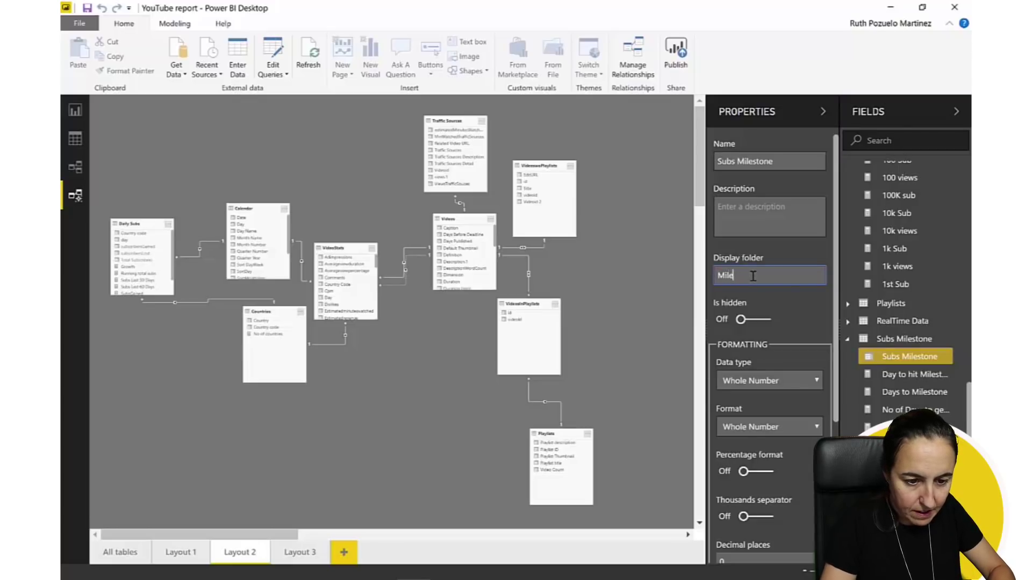
pyautogui.write('stones')
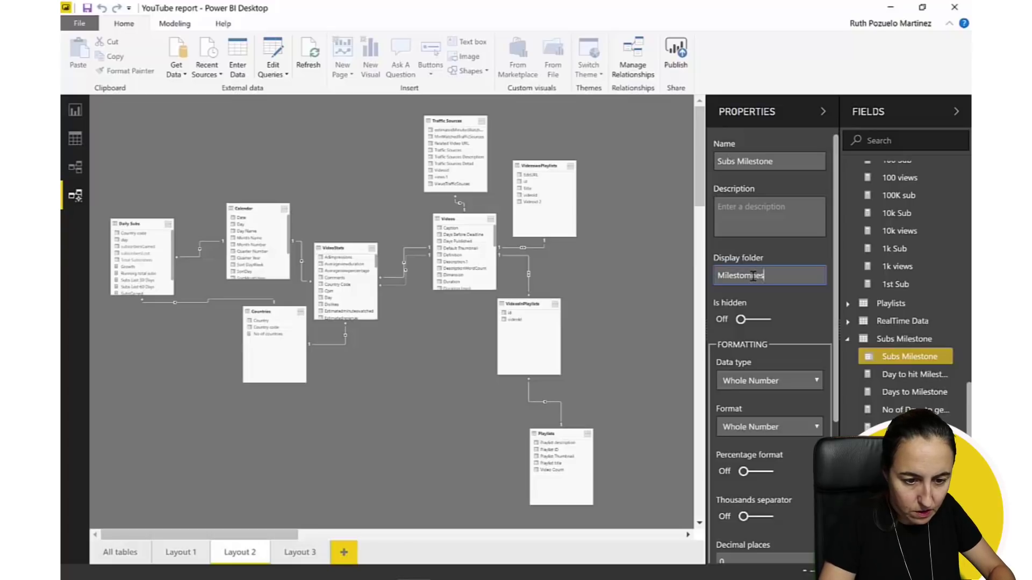
pyautogui.write(' Measurs')
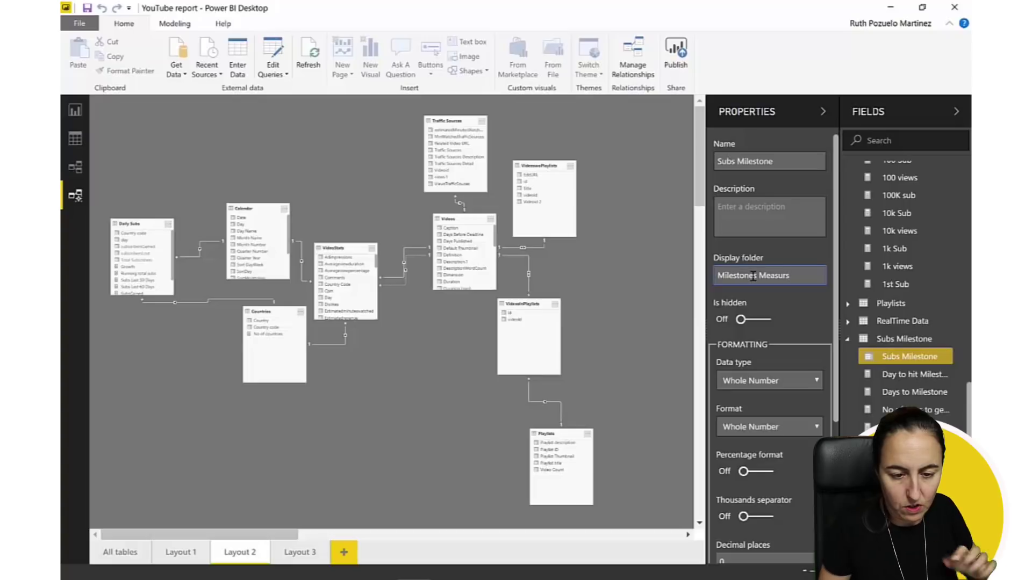
pyautogui.press('Return')
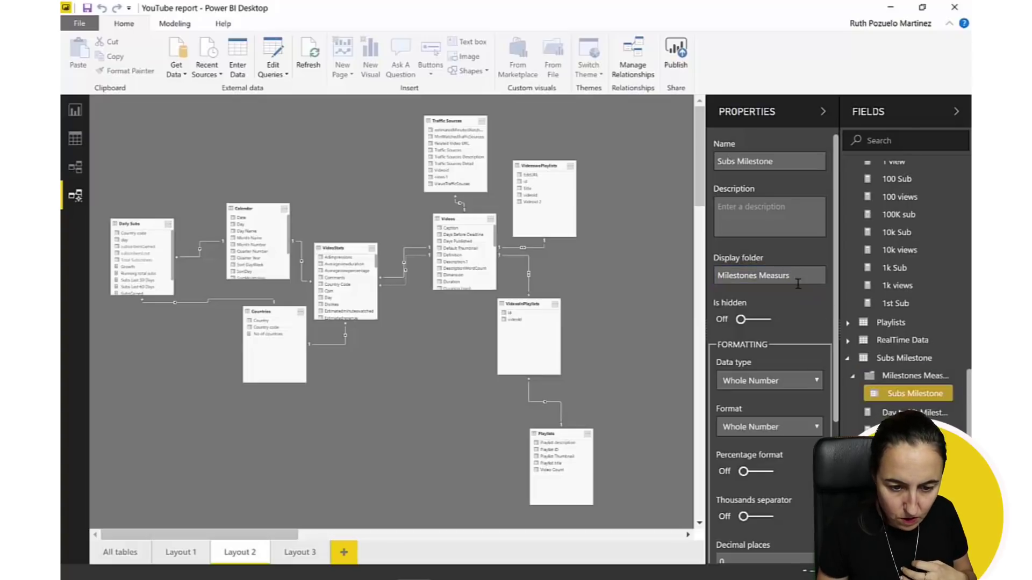
# Collapse and re-expand the Milestones Measurs folder in the Subs Milestone table, and review the Subs Milestone column's display folder property
pyautogui.click(852, 375)
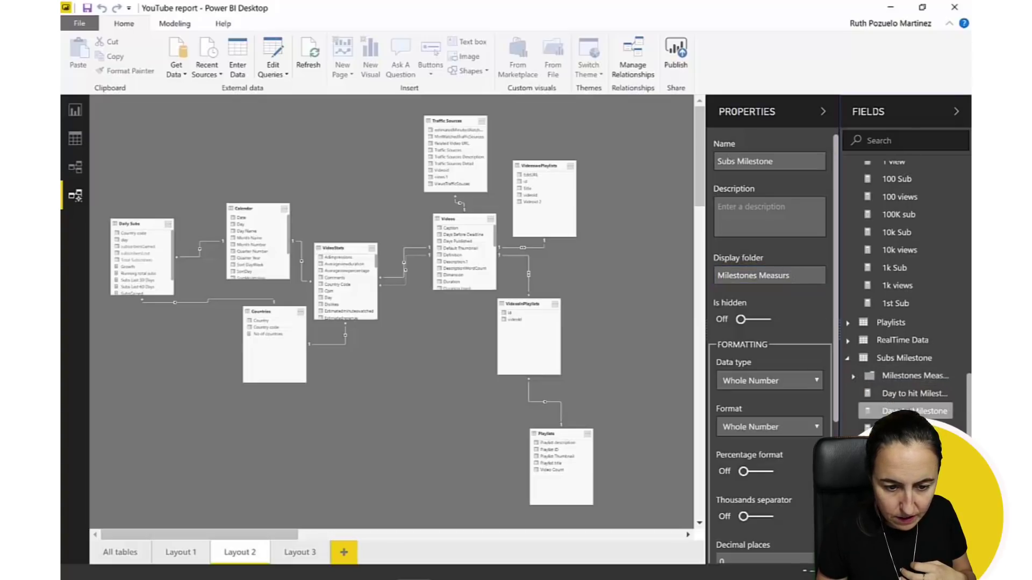
pyautogui.click(911, 376)
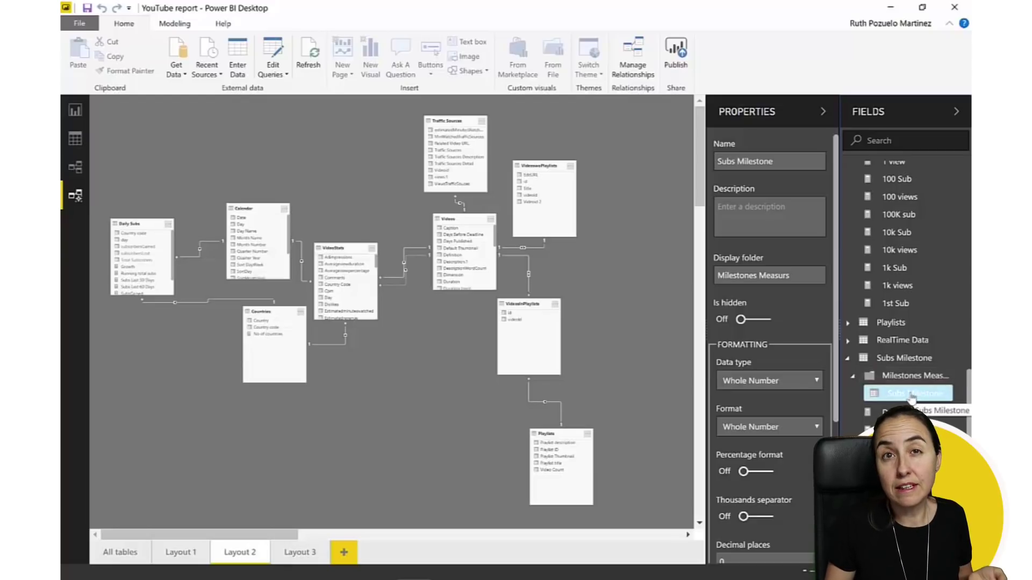
pyautogui.click(804, 275)
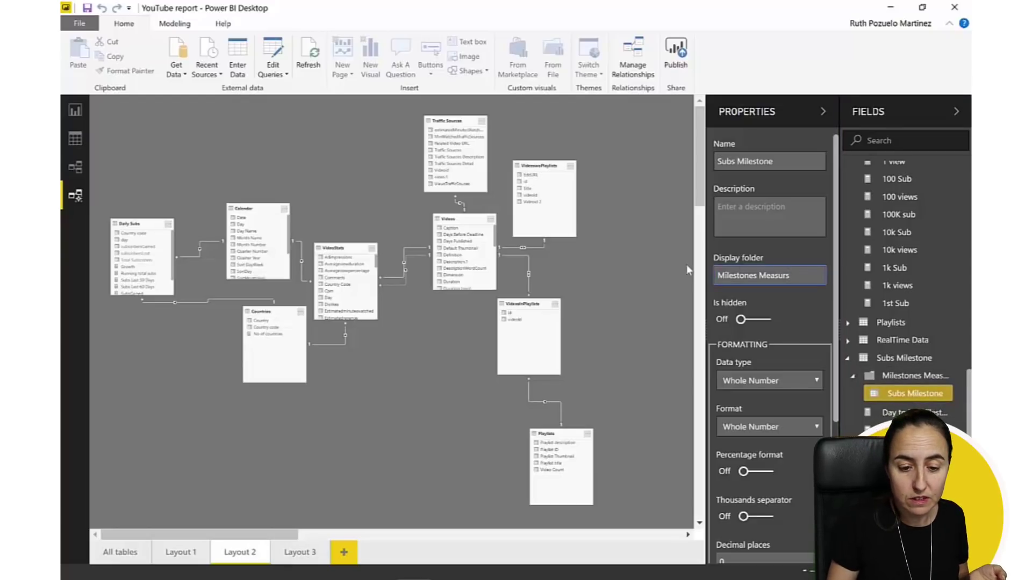
pyautogui.click(892, 412)
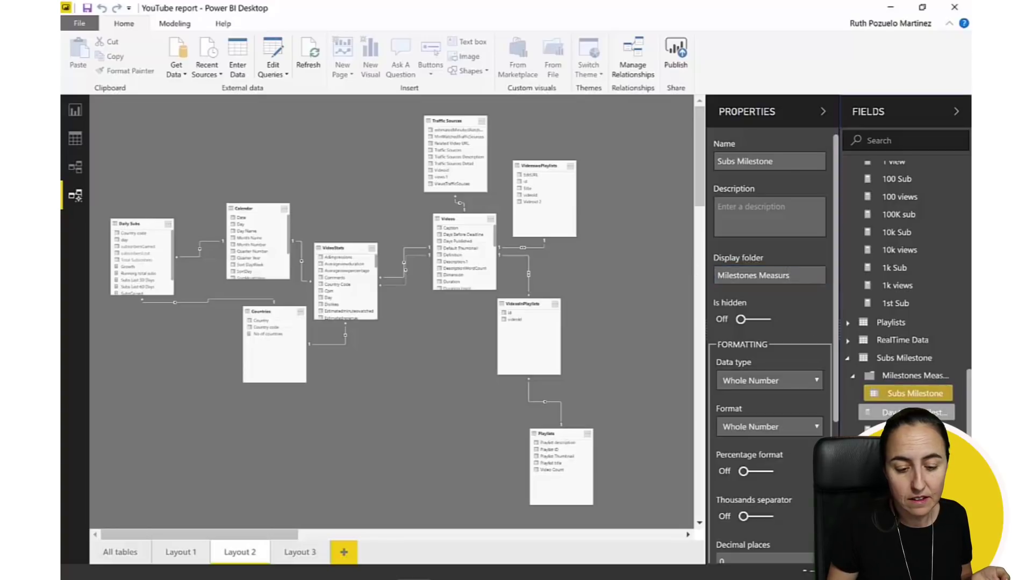
pyautogui.click(896, 398)
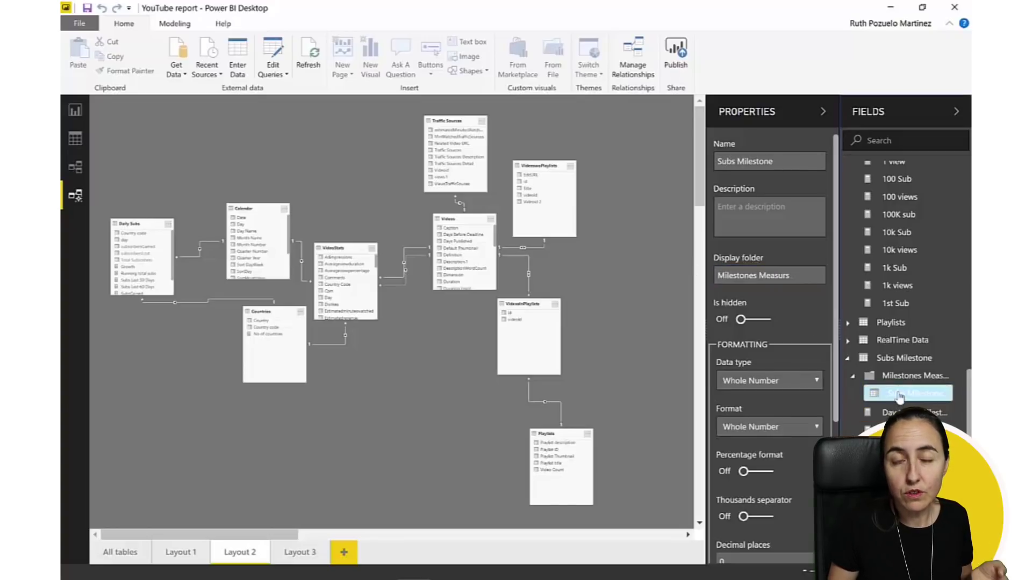
# Shorten the Subs Milestone column's display folder name to "Milestones" and deselect the column
pyautogui.click(794, 275)
pyautogui.press('BackSpace')
pyautogui.press('BackSpace')
pyautogui.press('BackSpace')
pyautogui.press('BackSpace')
pyautogui.press('BackSpace')
pyautogui.press('BackSpace')
pyautogui.press('BackSpace')
pyautogui.press('BackSpace')
pyautogui.press('BackSpace')
pyautogui.press('BackSpace')
pyautogui.press('BackSpace')
pyautogui.press('BackSpace')
pyautogui.press('BackSpace')
pyautogui.press('BackSpace')
pyautogui.press('BackSpace')
pyautogui.press('BackSpace')
pyautogui.press('BackSpace')
pyautogui.press('BackSpace')
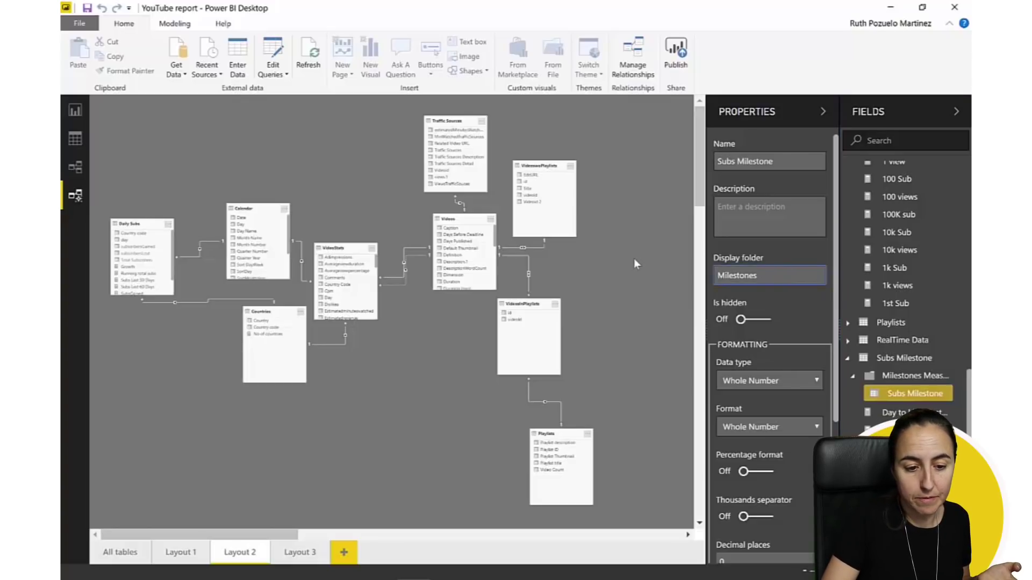
pyautogui.click(629, 242)
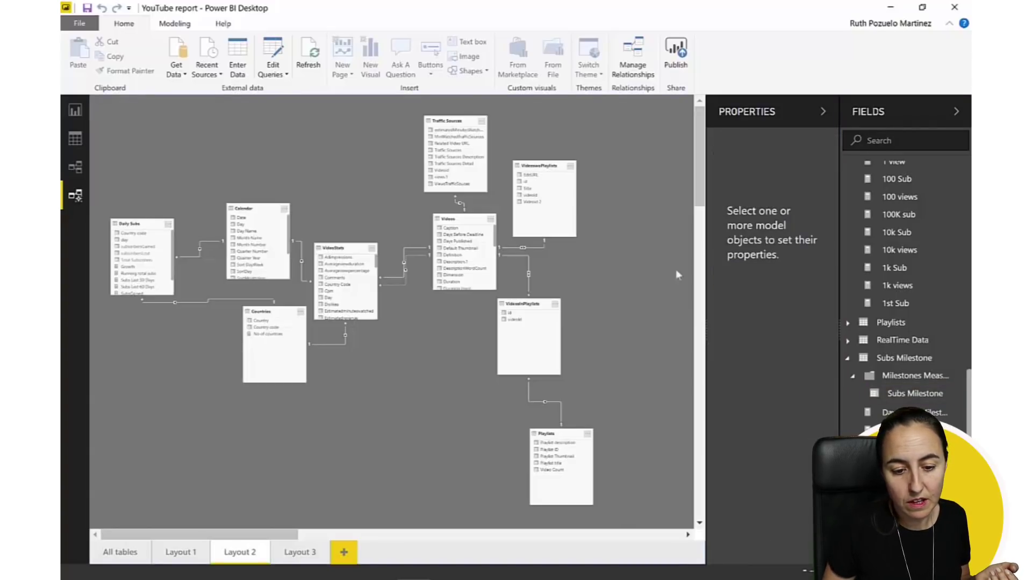